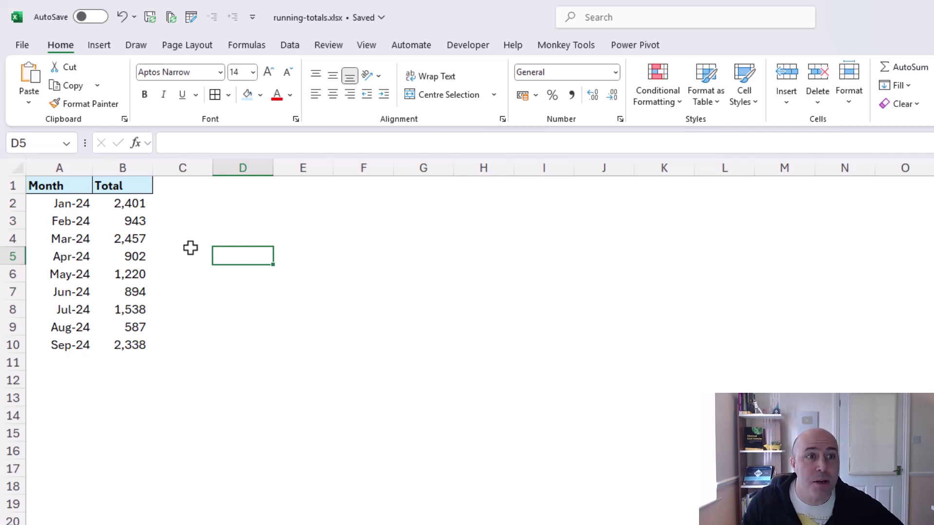
Step: Add Quick Analysis running totals of the Jan-24–Sep-24 Totals (B2:B10) into column C
click(144, 206)
drag(144, 206, 135, 344)
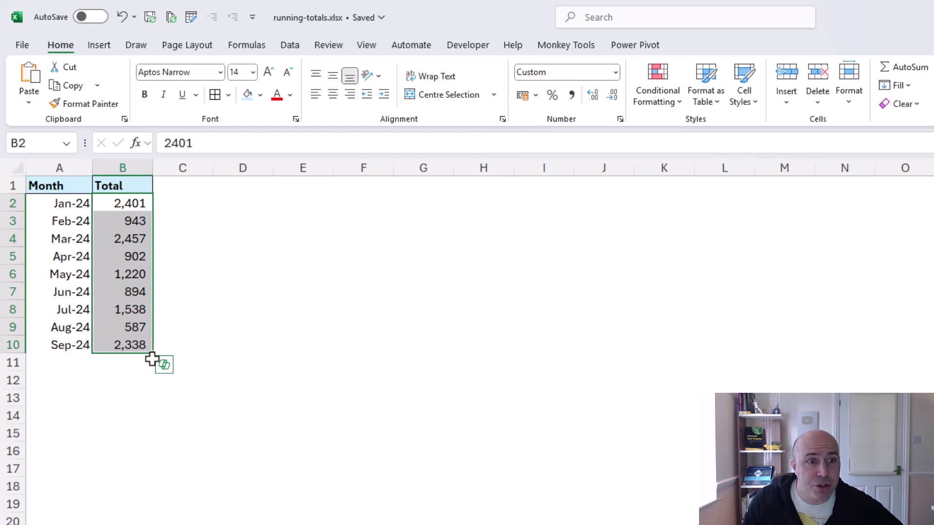
click(164, 365)
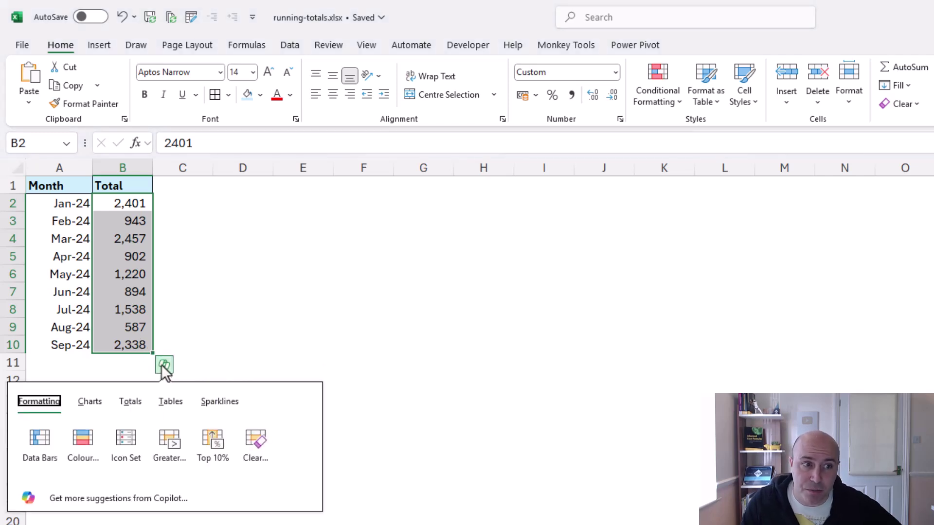
click(141, 401)
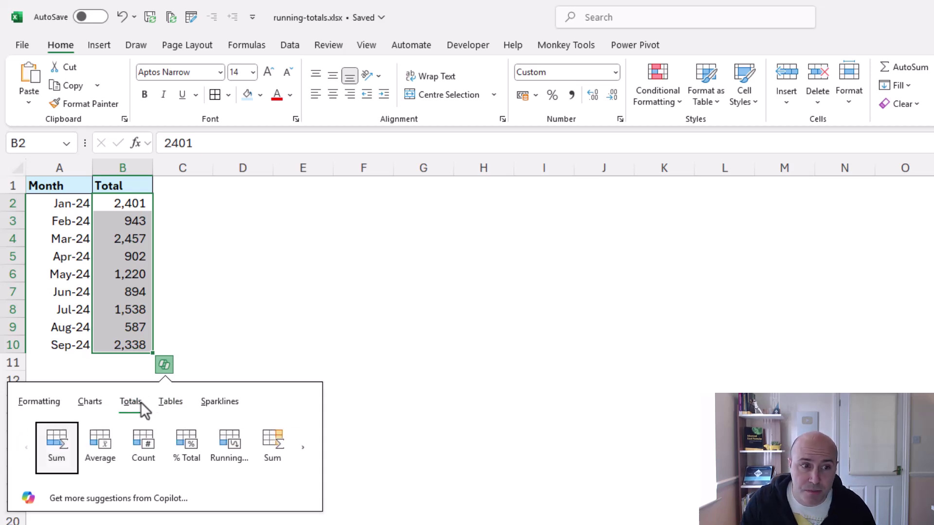
click(302, 449)
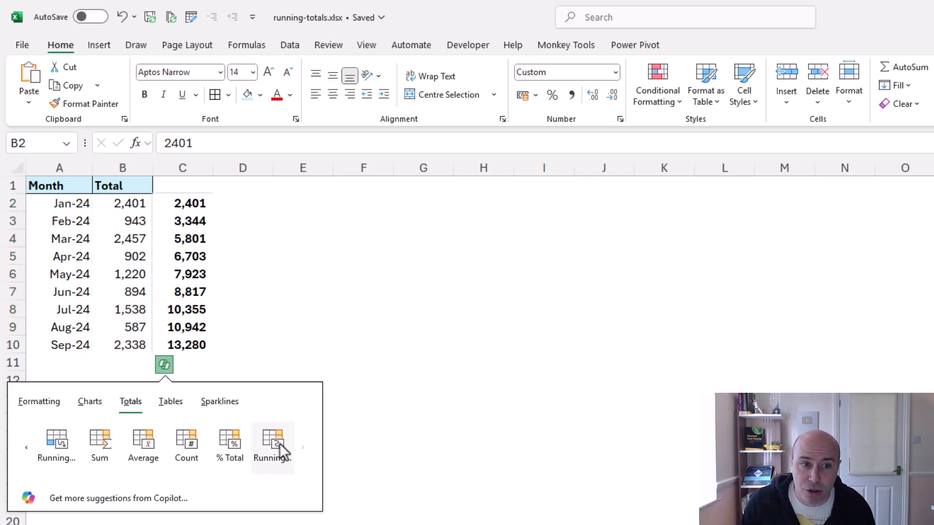
click(279, 443)
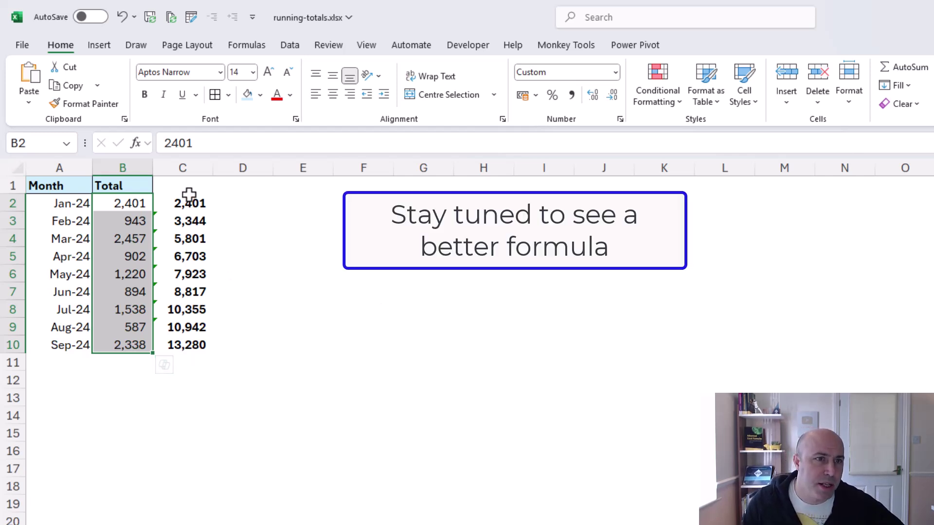
Step: Unbold C2:C10 and check the =SUM($B$2:B…) running-total formulas in C3 through C6
drag(188, 202, 189, 345)
click(144, 95)
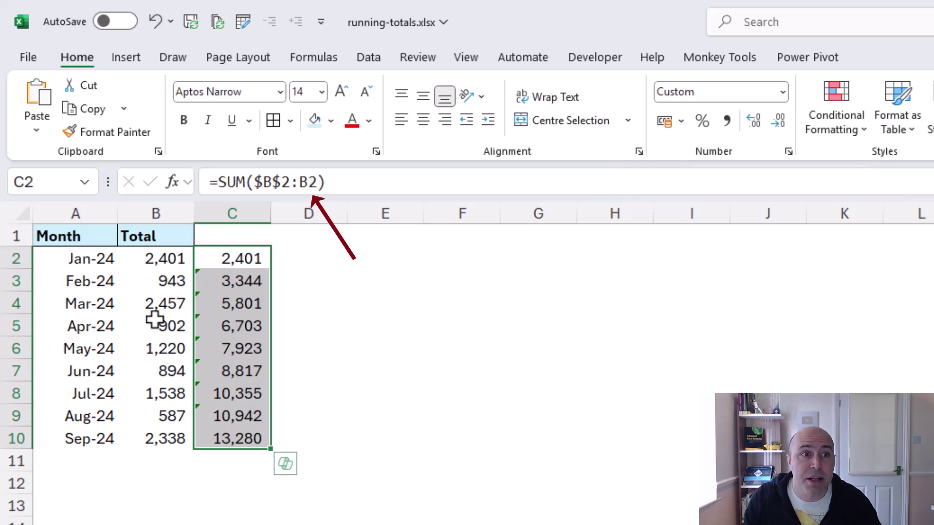
click(217, 287)
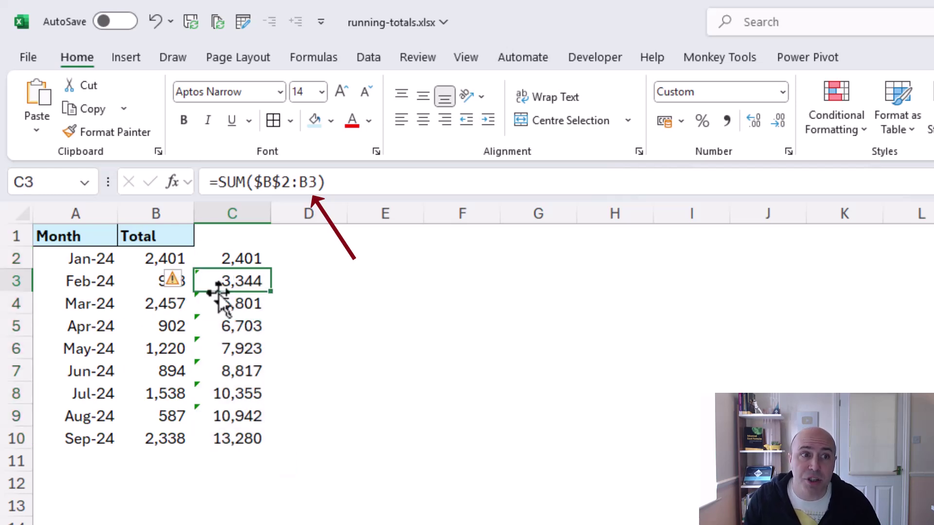
click(217, 304)
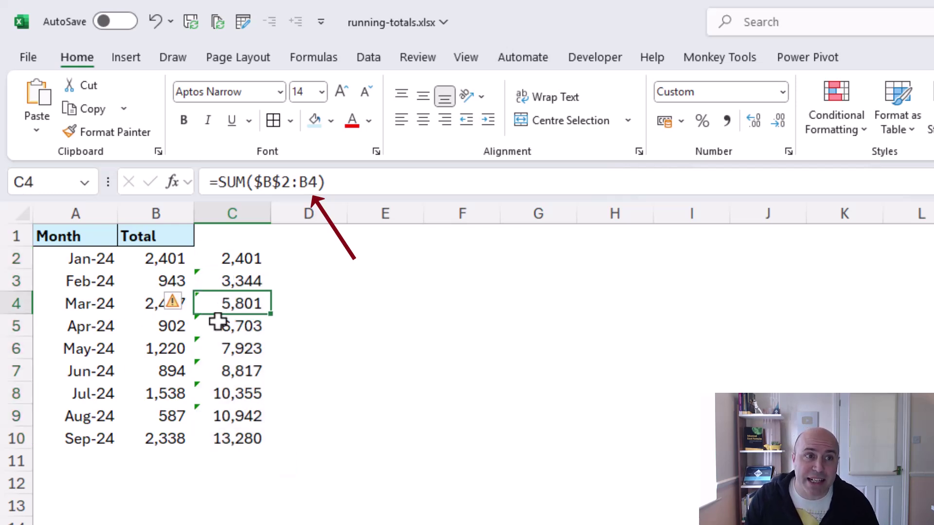
click(217, 321)
click(218, 346)
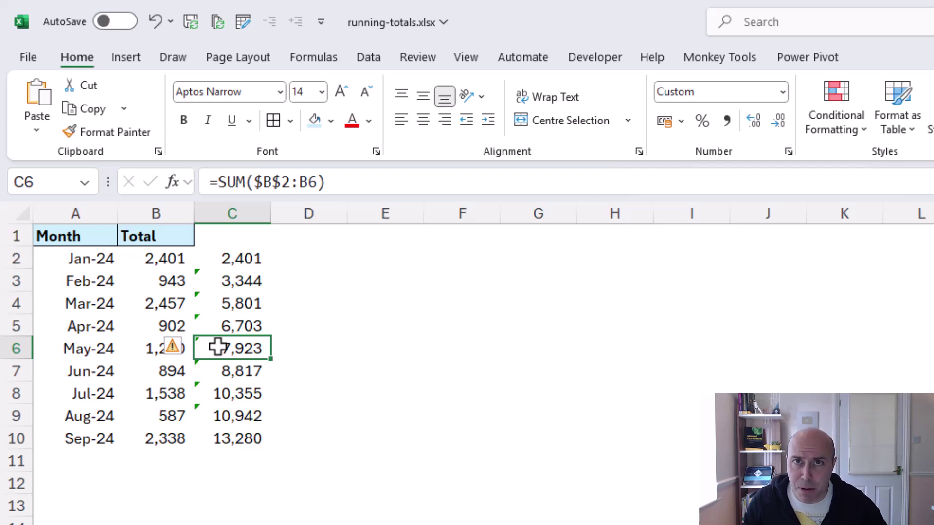
Step: Enter a trial Oct-24 month with a Total of 2000 in row 11
click(99, 456)
text(Oct-24)
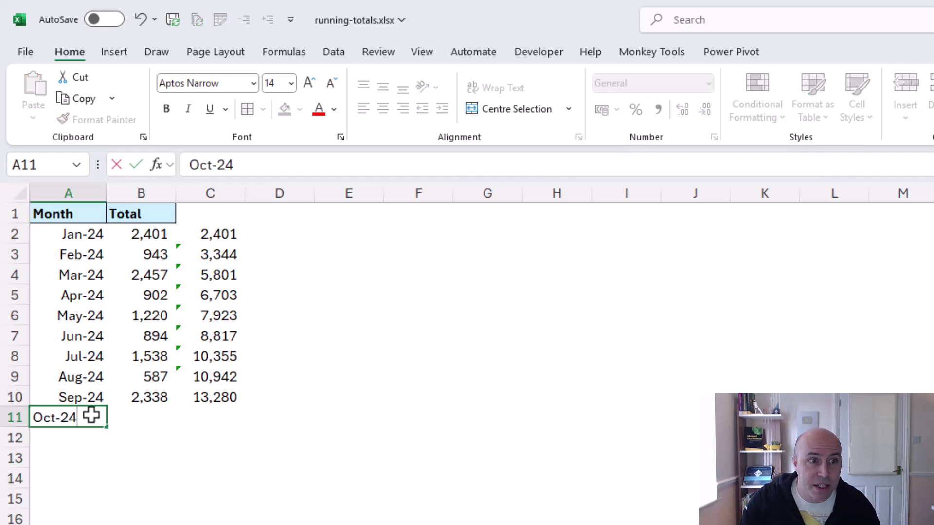
key(Tab)
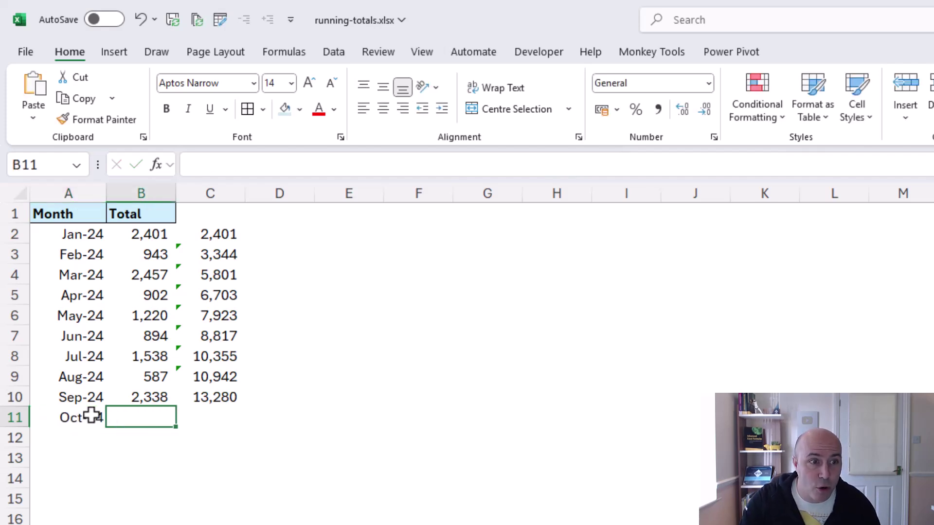
text(2000)
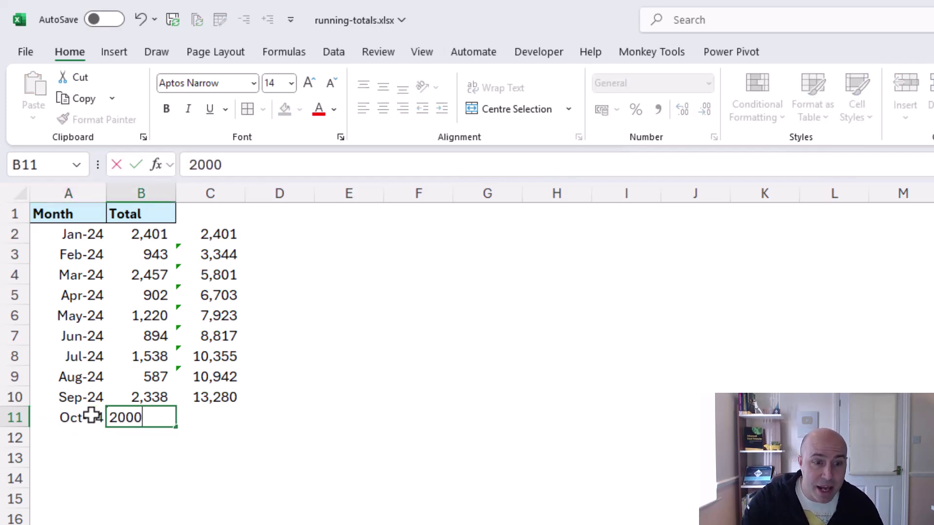
key(Tab)
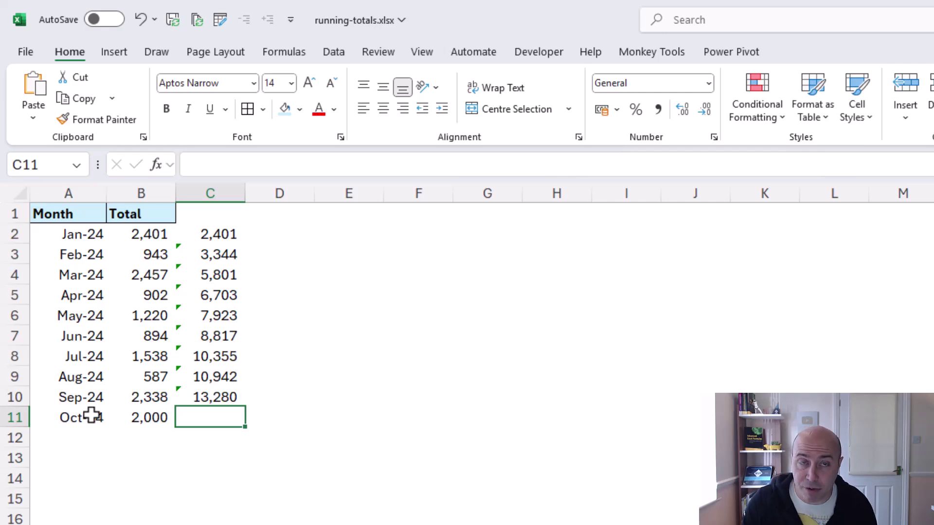
Step: Delete row 11 to remove the trial Oct-24 entry
click(16, 417)
right_click(16, 418)
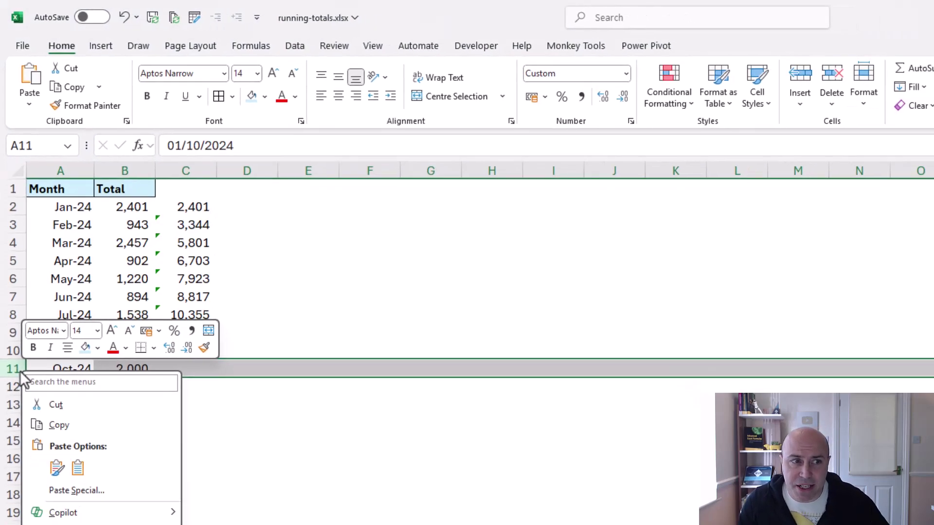
click(68, 524)
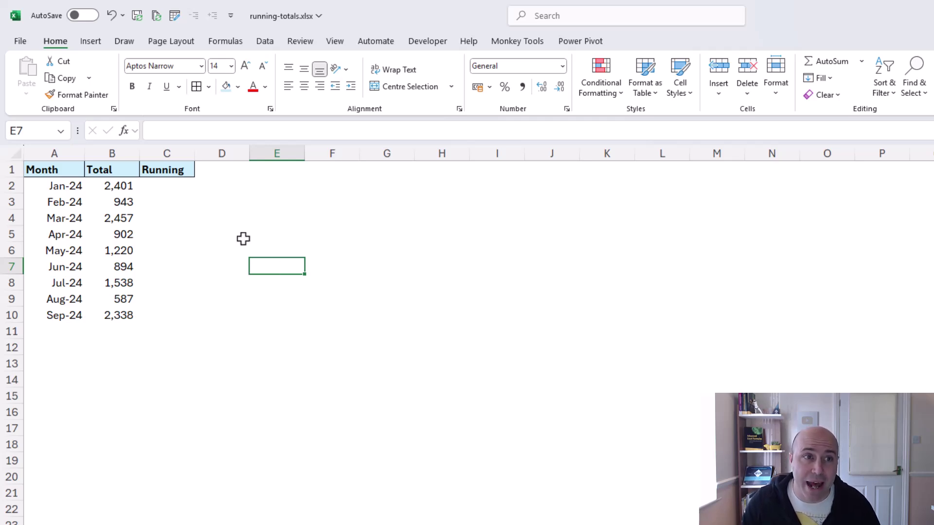
Step: Type =SCAN(0,B2:B10,LAMBDA(a,b,a+b)) into C2 for a running total of the Totals
click(184, 188)
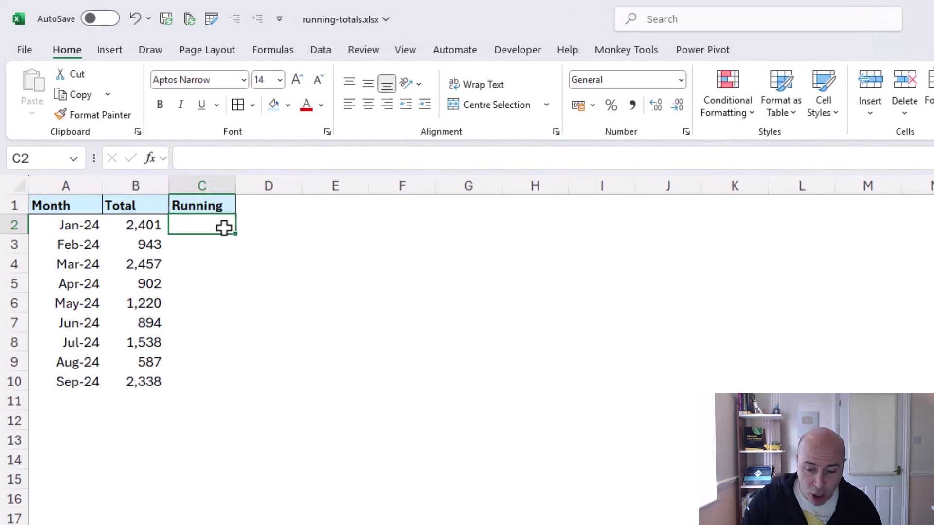
text(=sc)
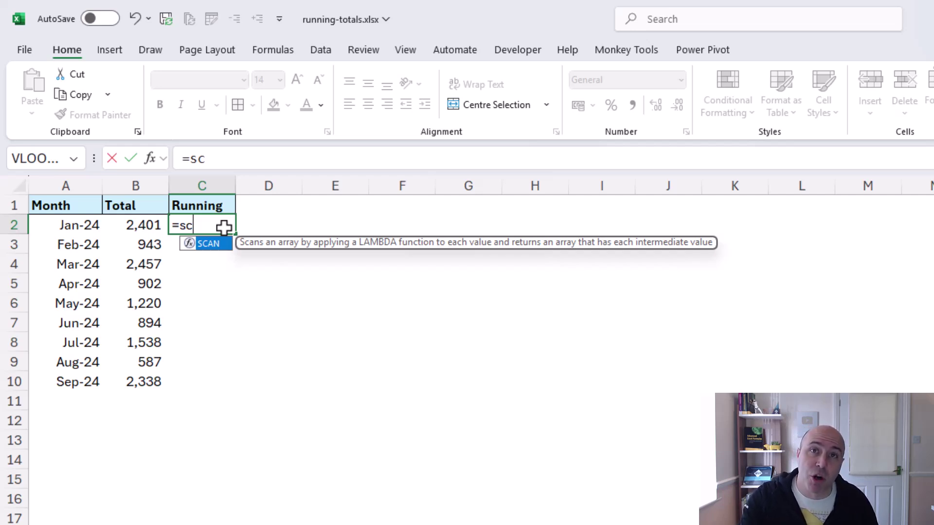
key(Tab)
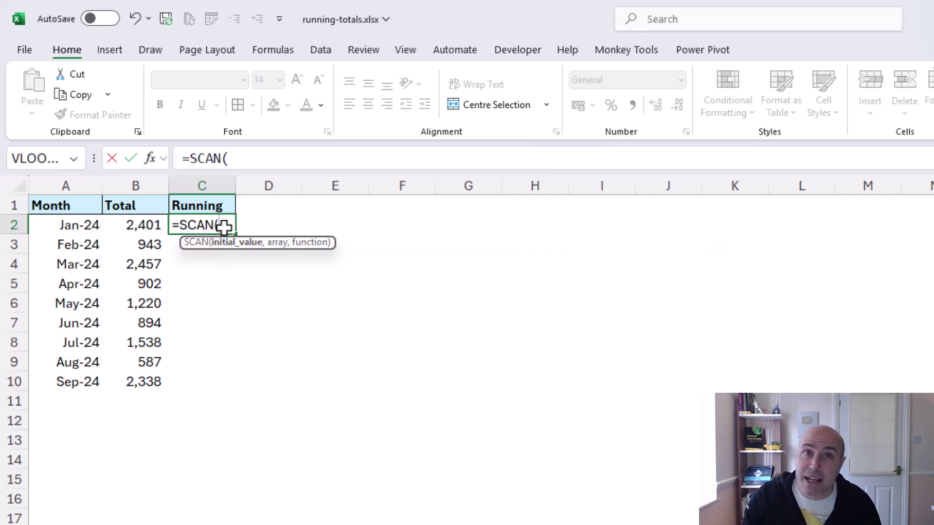
text(0)
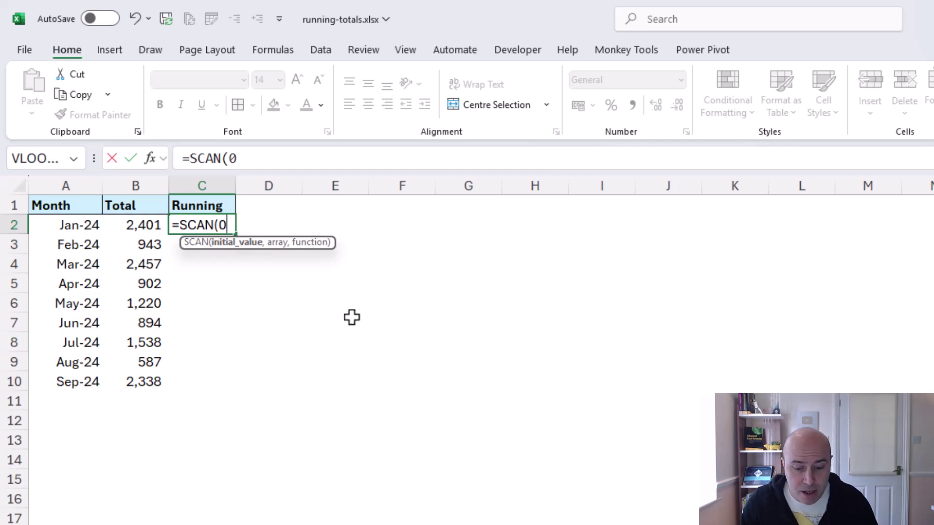
text(,)
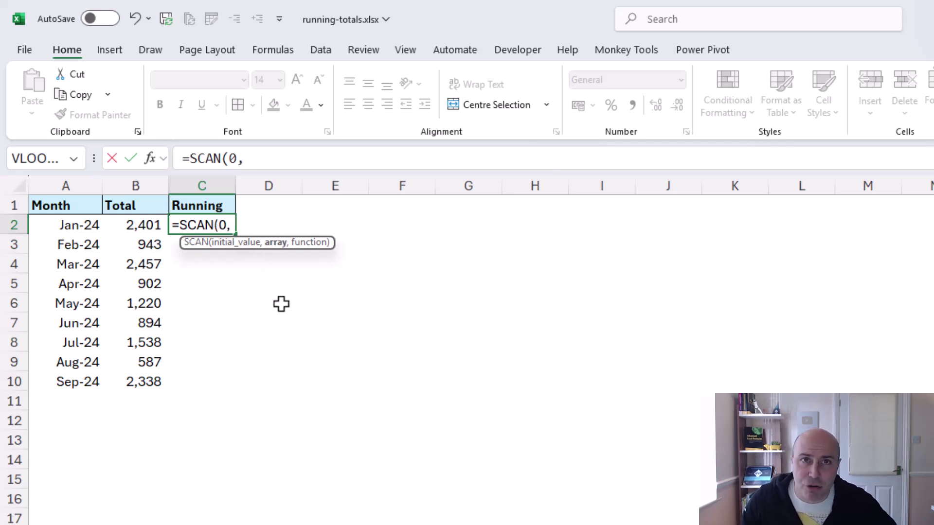
drag(158, 225, 132, 381)
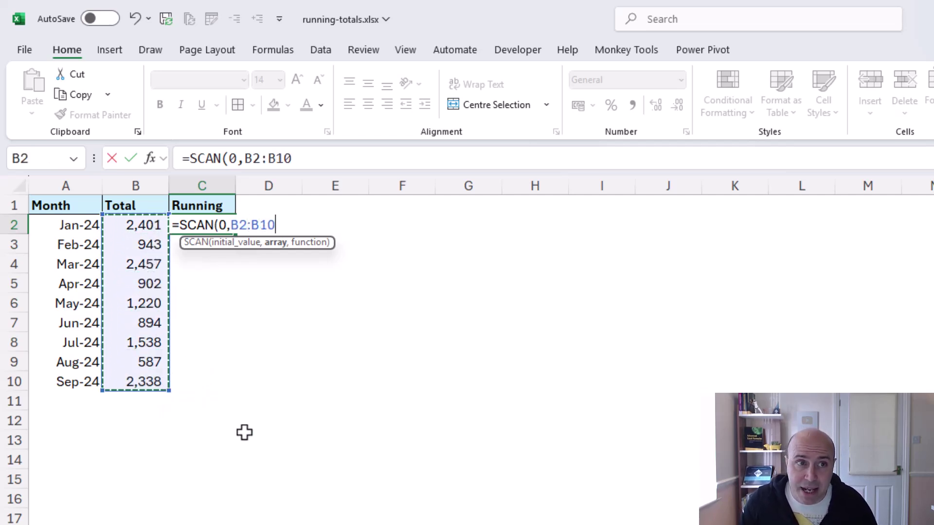
text(,)
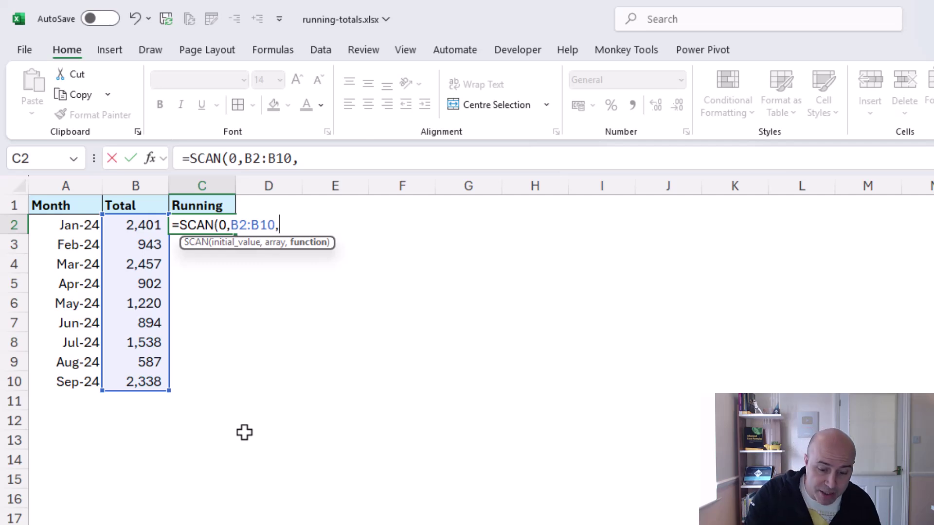
text(lam)
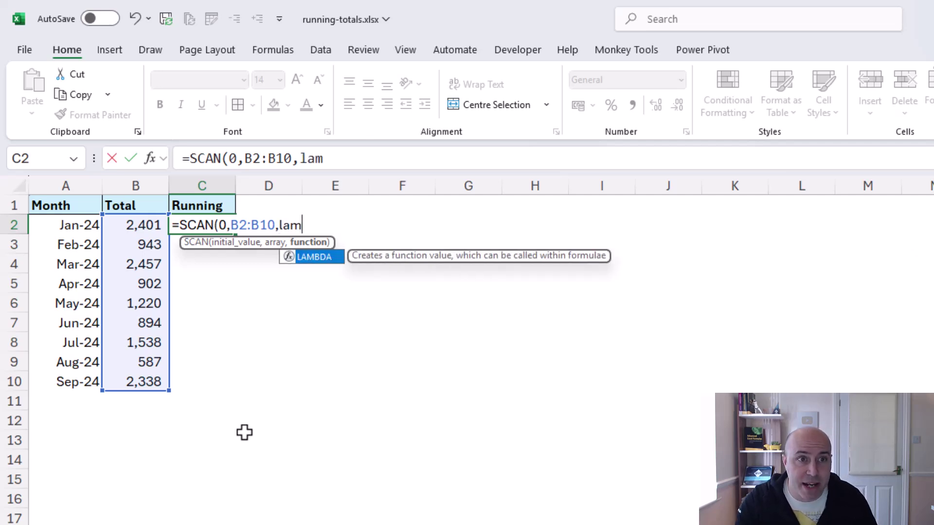
key(Tab)
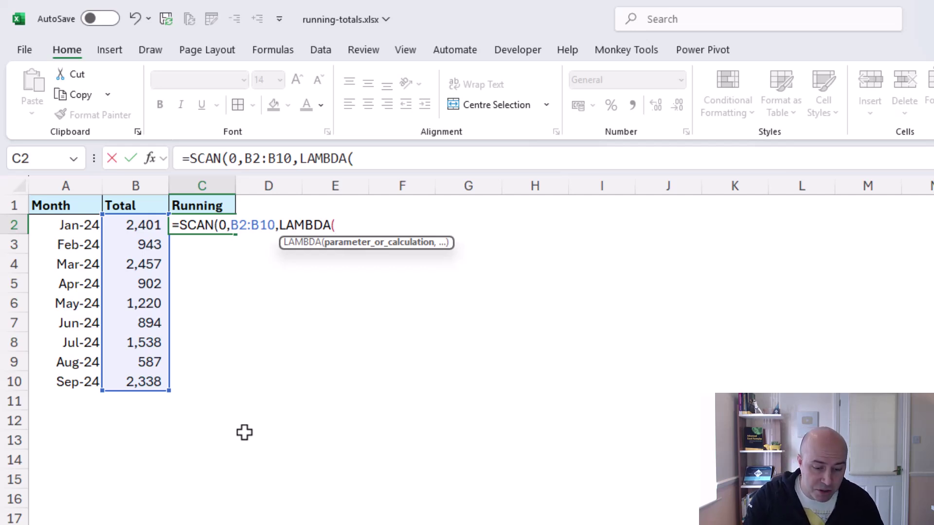
text(a,)
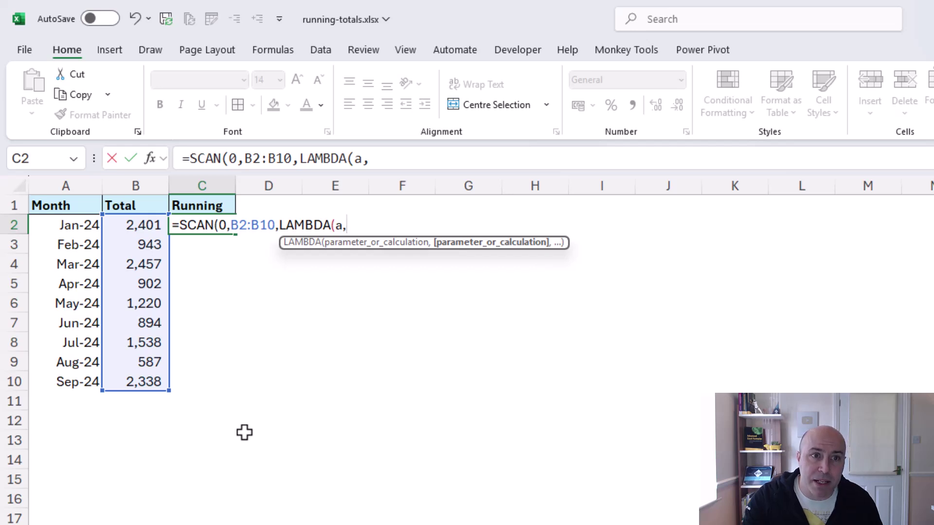
text(b,)
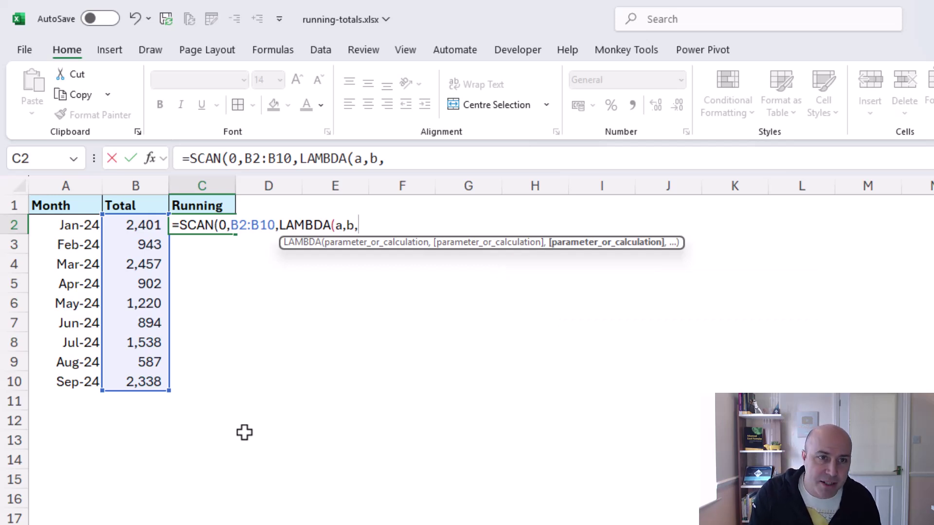
text(a+b)
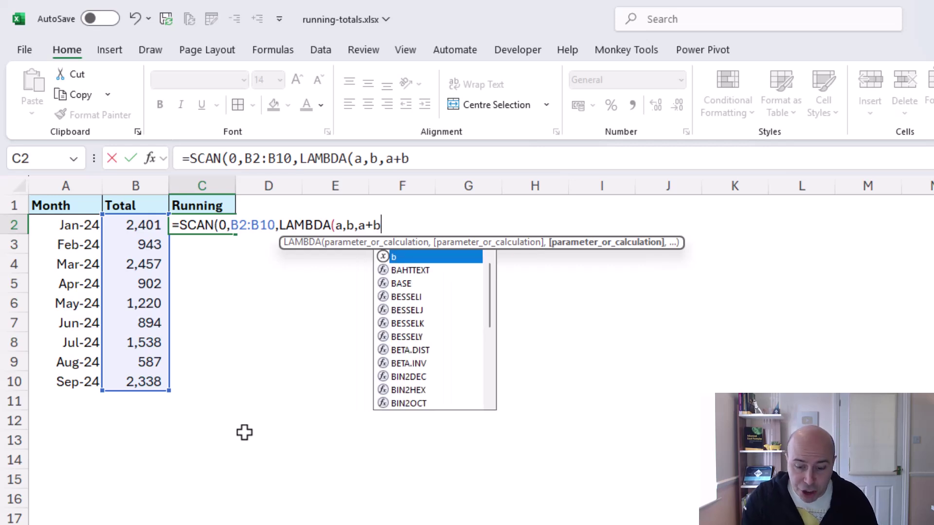
text()))
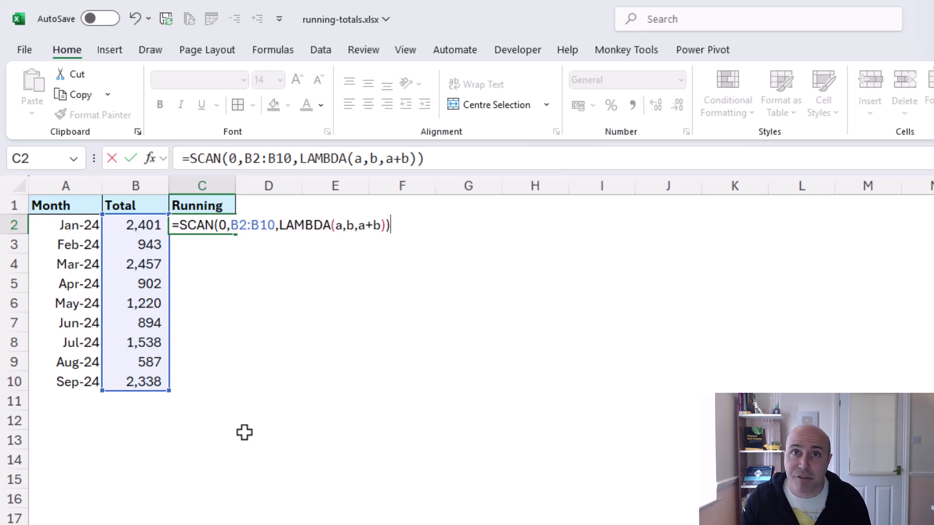
key(Return)
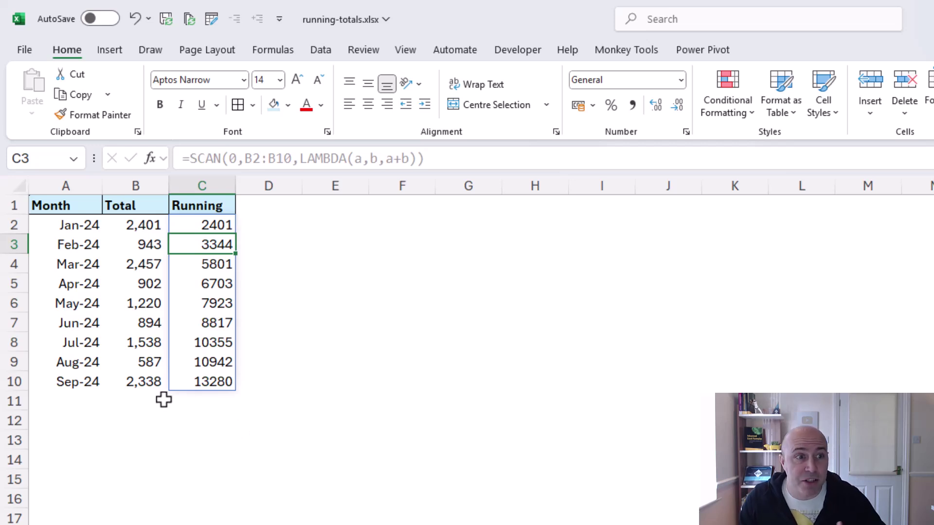
click(66, 401)
text(Oct-)
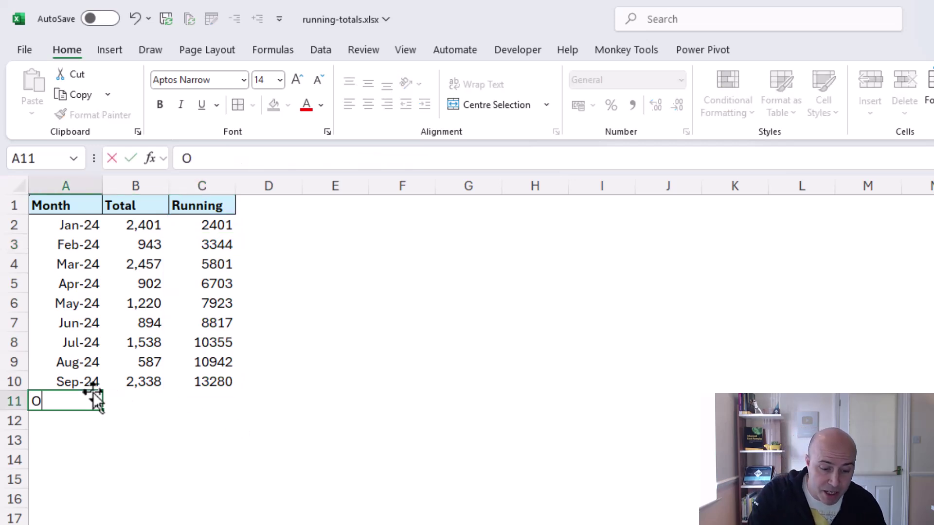
text(24)
key(Tab)
text(2,000)
key(Tab)
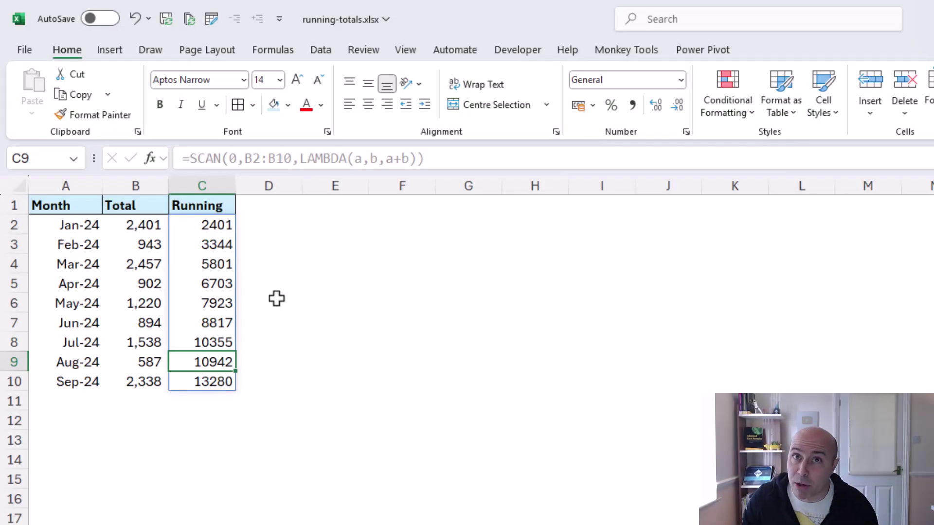
Step: Extend the SCAN formula's range in C2 from B2:B10 to B2:B15
click(209, 230)
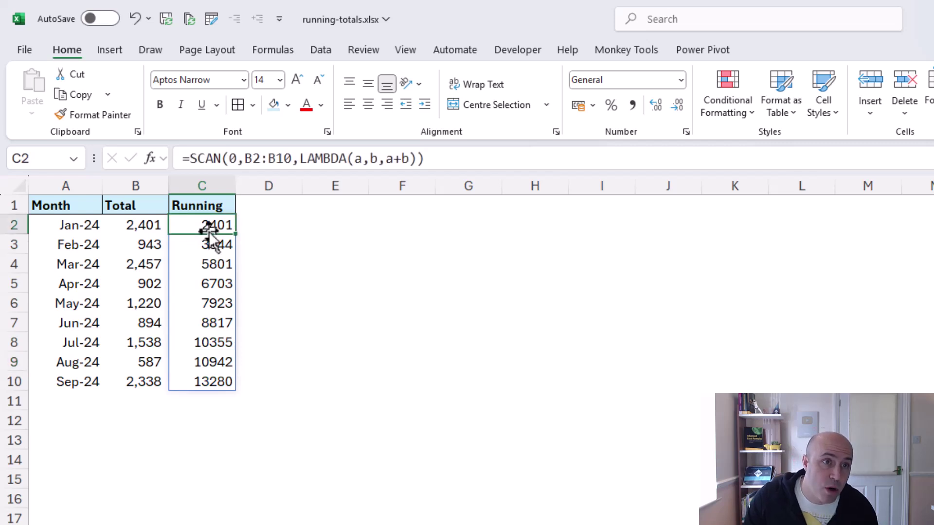
click(287, 160)
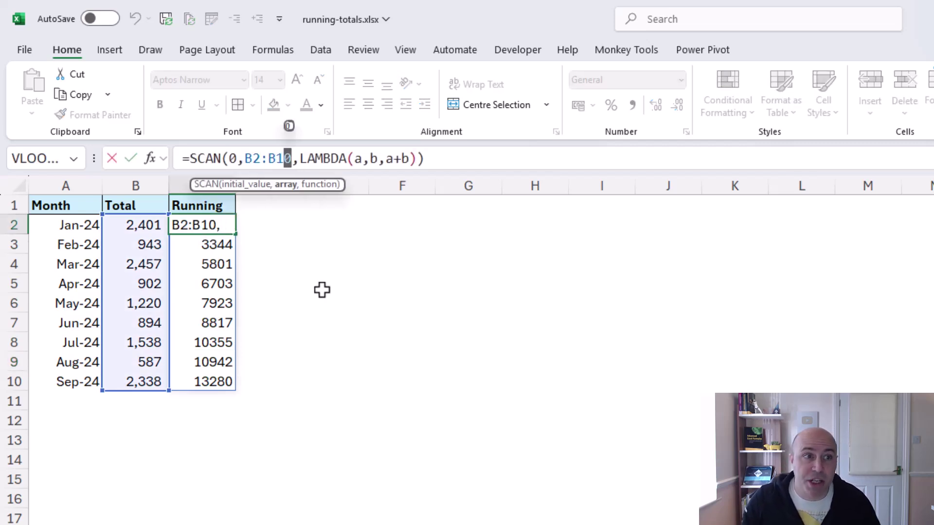
text(5)
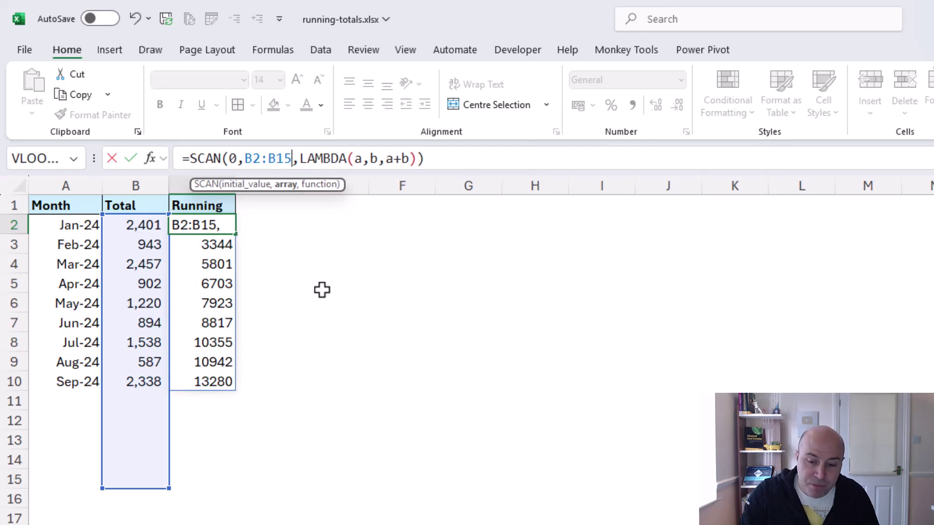
key(Return)
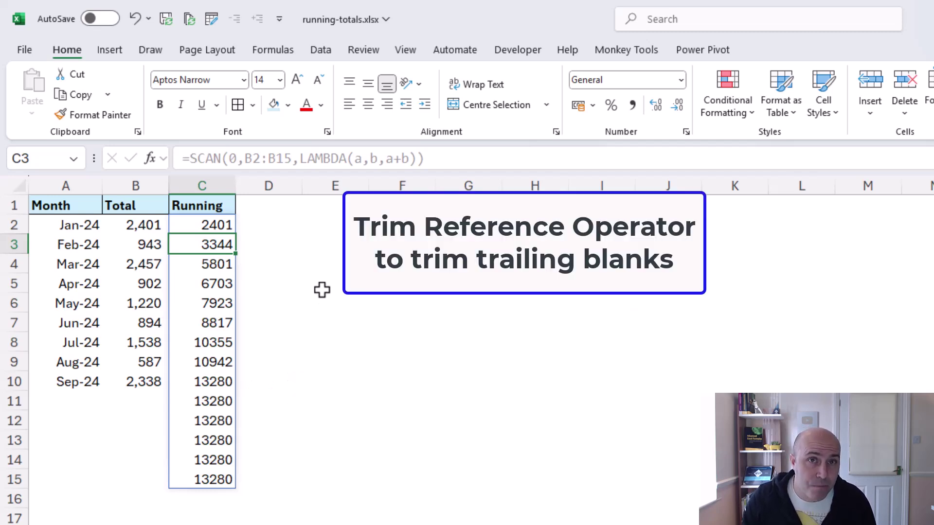
Step: Change the SCAN range to the trimmed reference B2:.B15 so trailing blanks are ignored
click(227, 225)
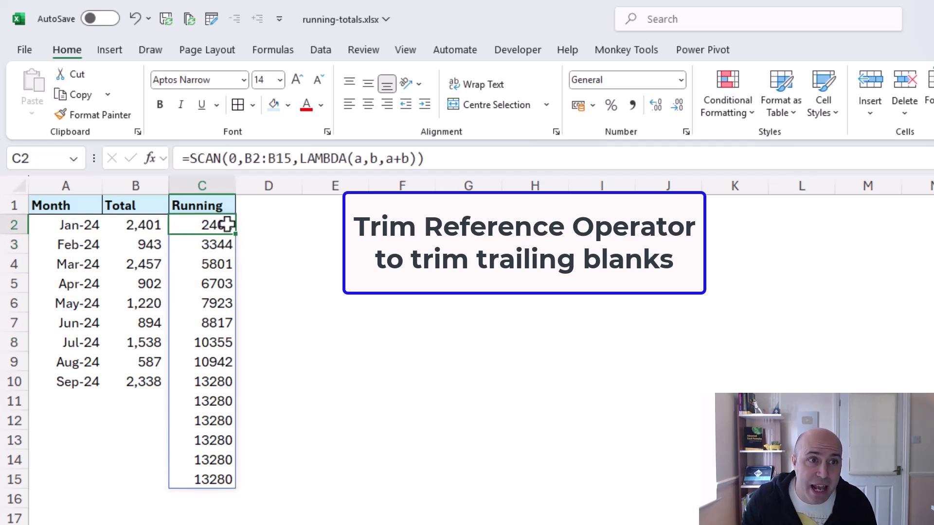
click(271, 159)
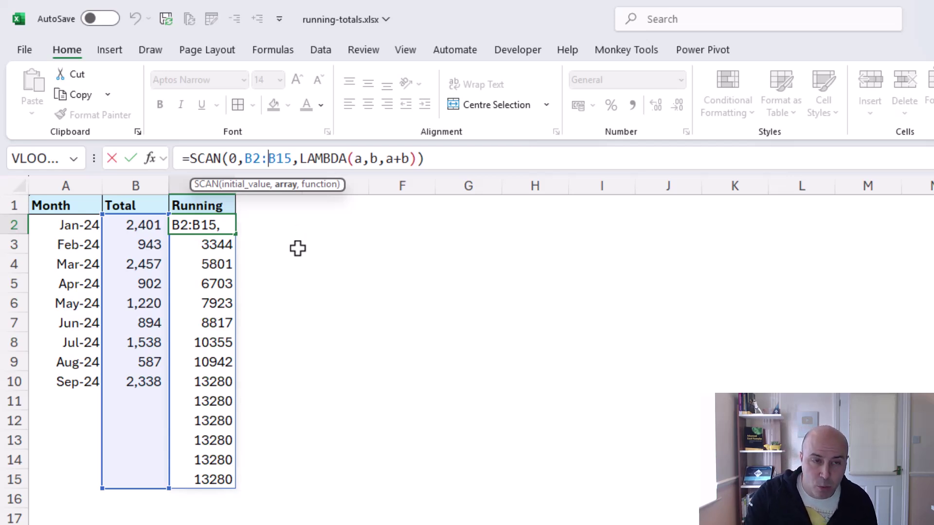
text(.)
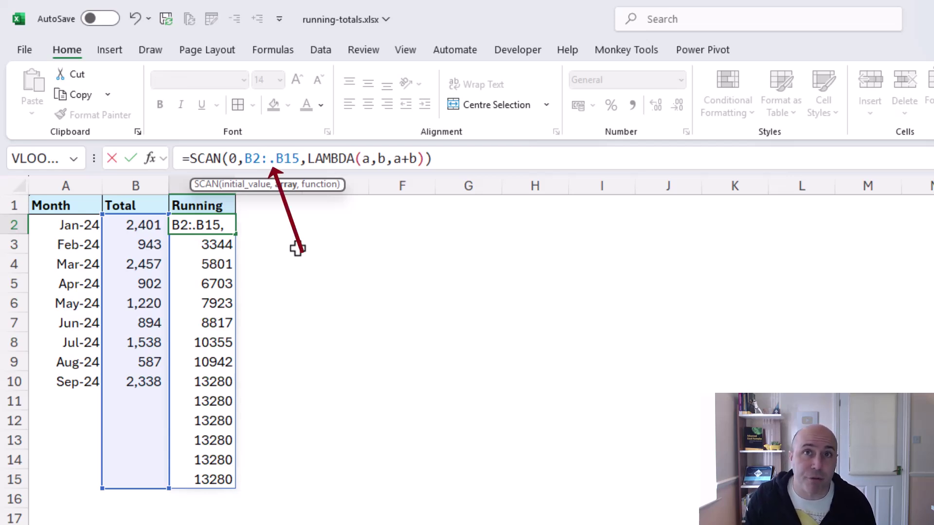
key(Return)
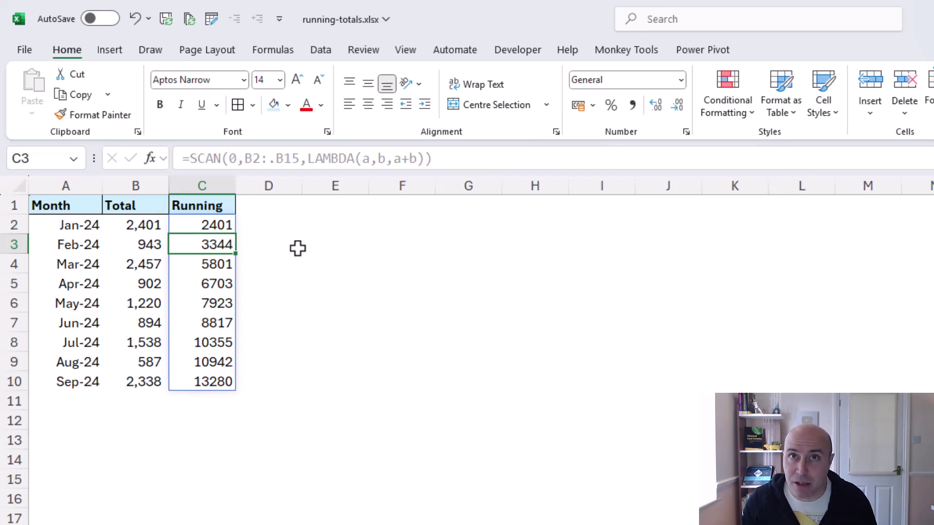
click(225, 225)
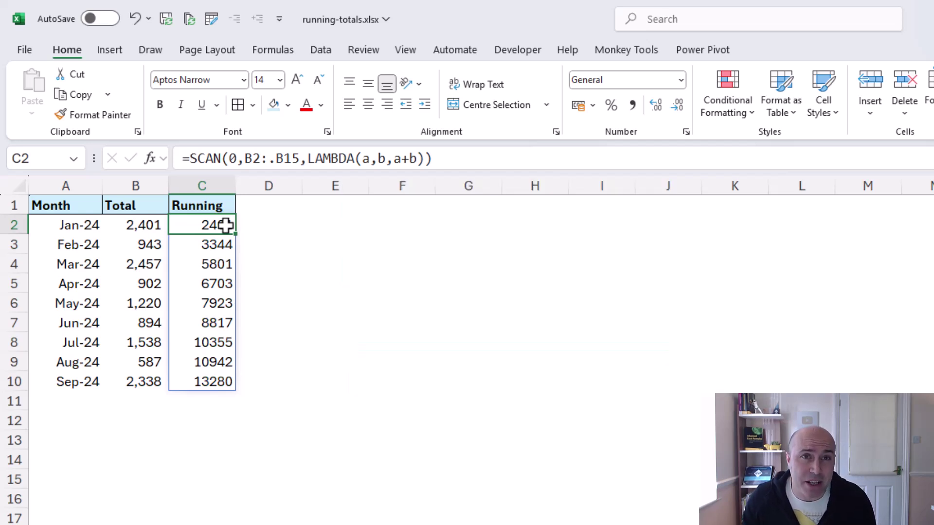
Step: Enter 5600 in C7 inside the spilled running totals, causing a #SPILL! error
click(215, 322)
text(5600)
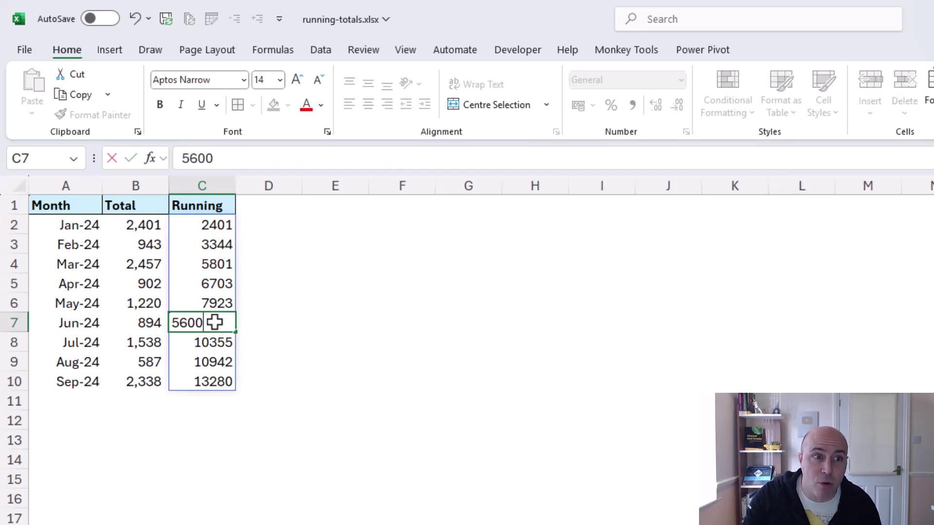
key(Return)
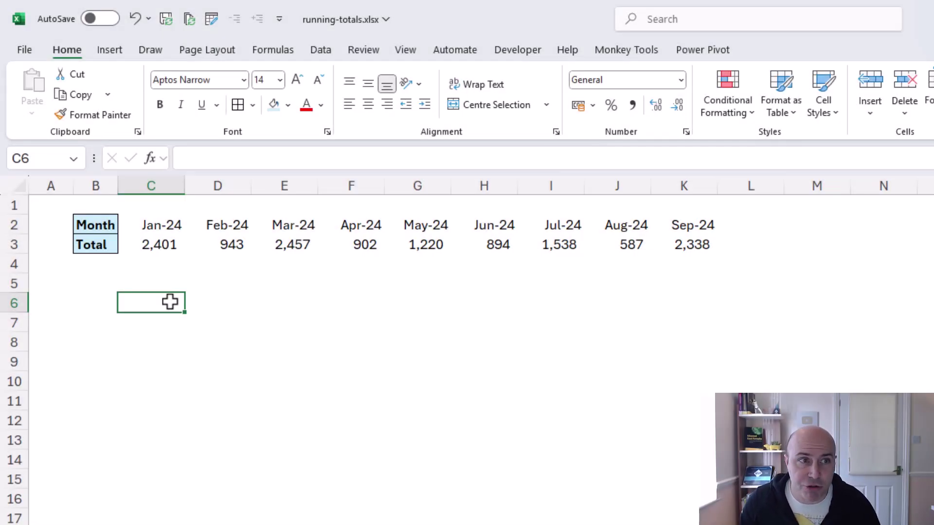
Step: Add Quick Analysis running totals below the horizontal Jan-24–Sep-24 Totals in C3:K3
drag(163, 246, 697, 247)
click(729, 267)
click(694, 307)
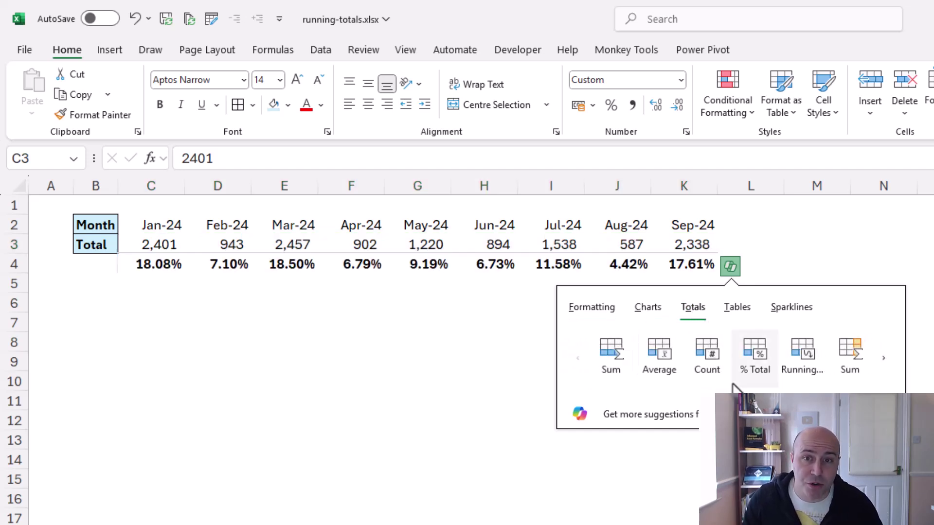
click(802, 355)
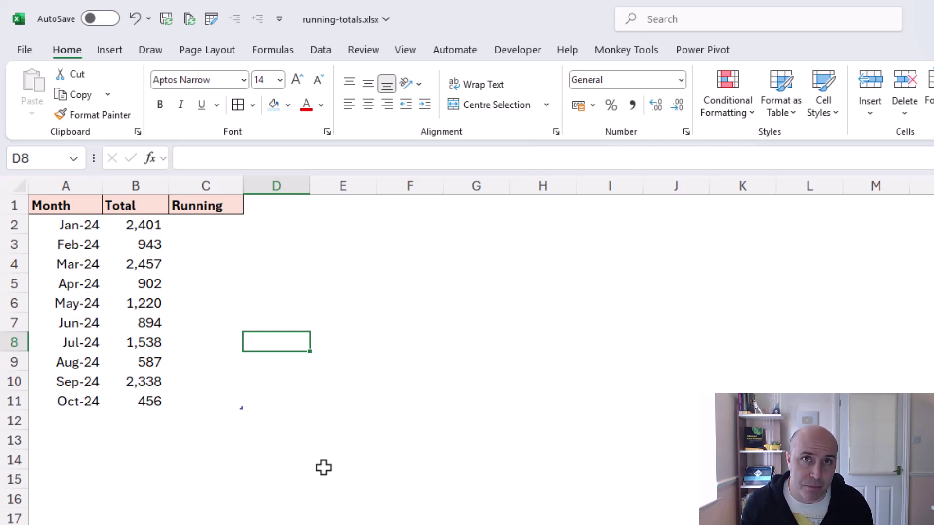
Step: Begin C2's Running formula as =sum([Total], referencing the whole Total table column
click(206, 225)
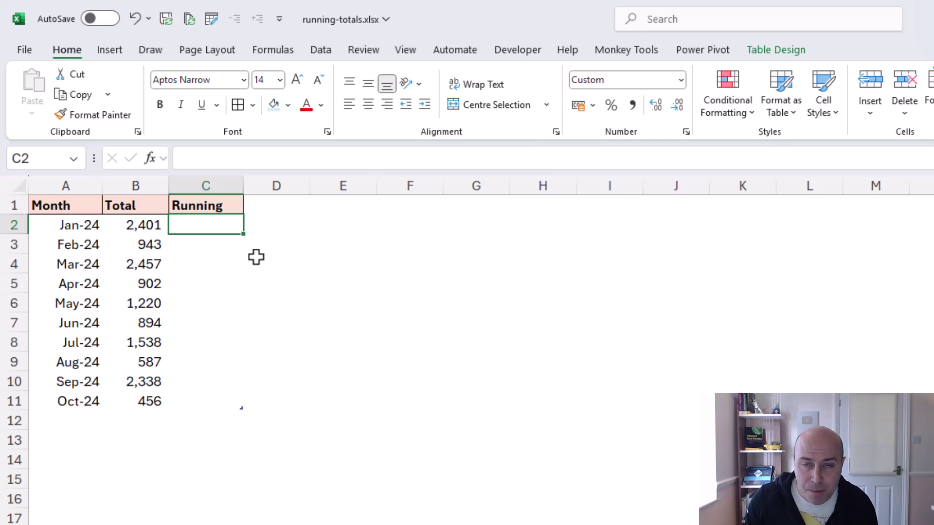
text(=)
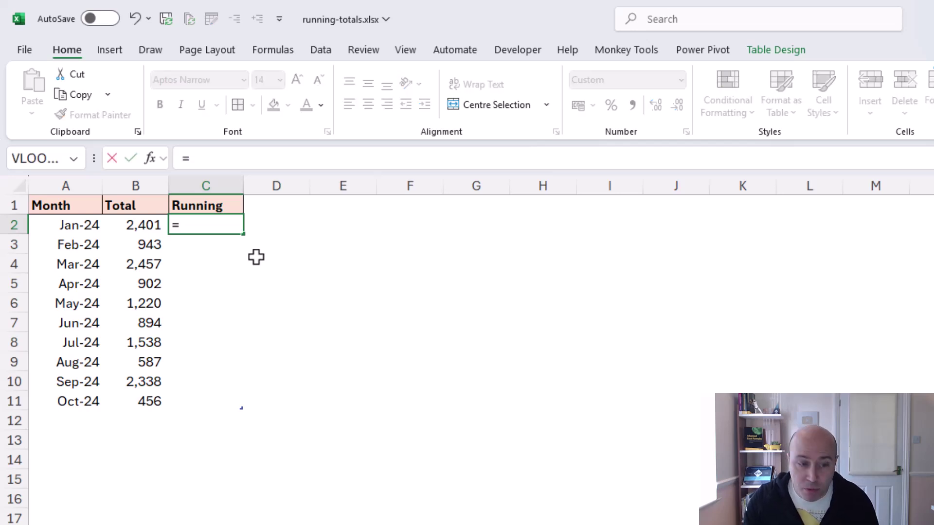
text(sum()
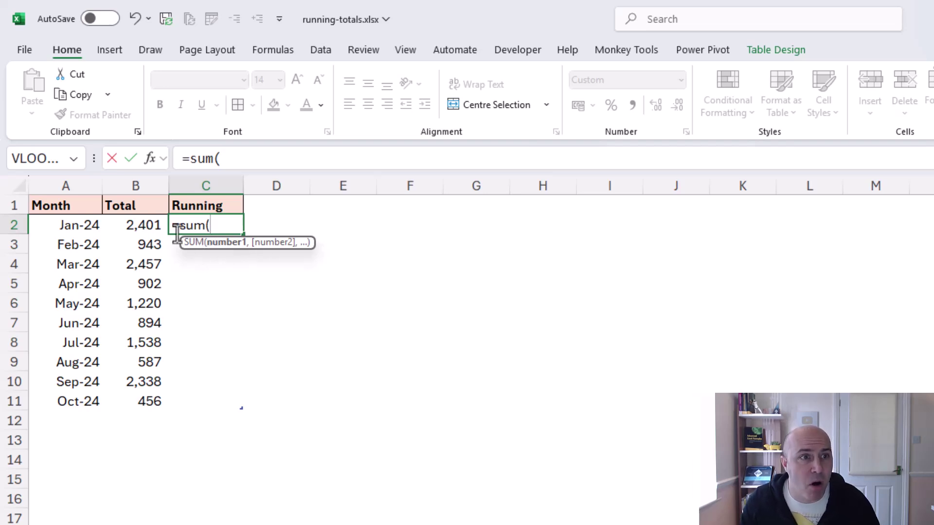
click(154, 225)
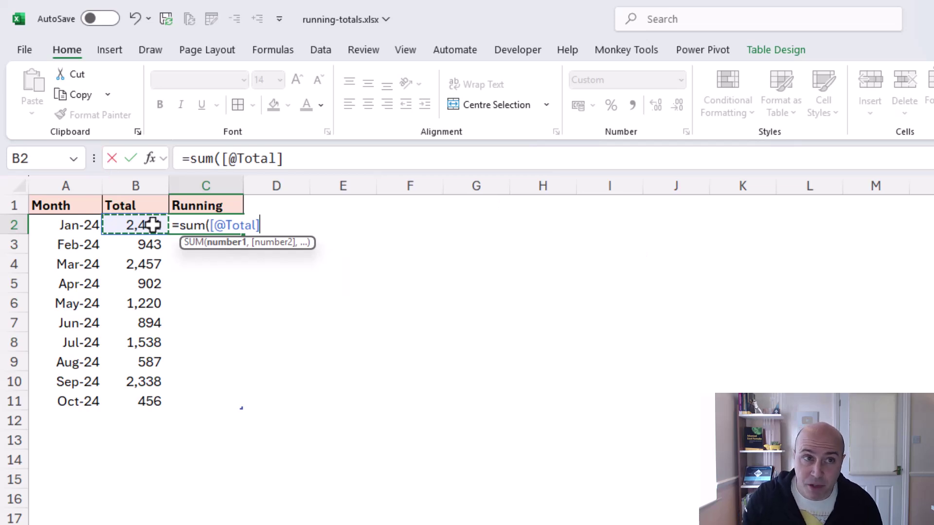
click(224, 227)
key(BackSpace)
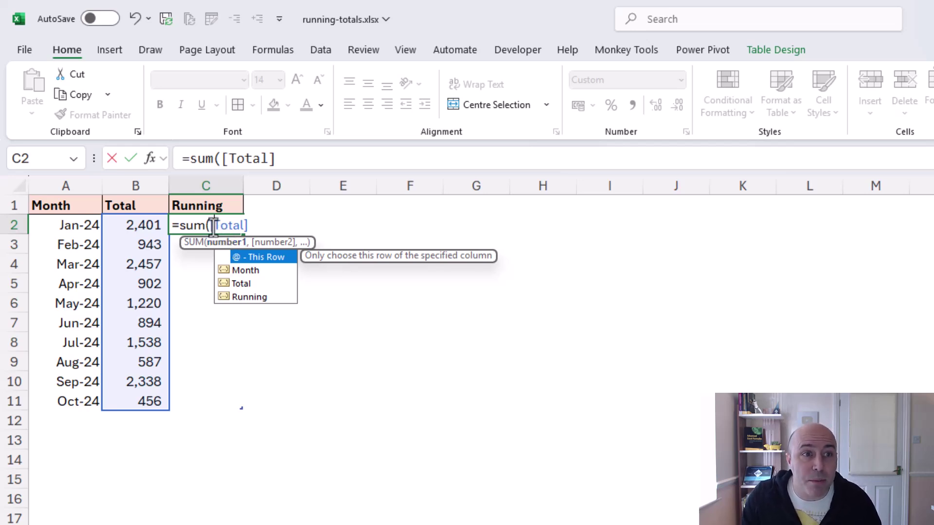
click(213, 226)
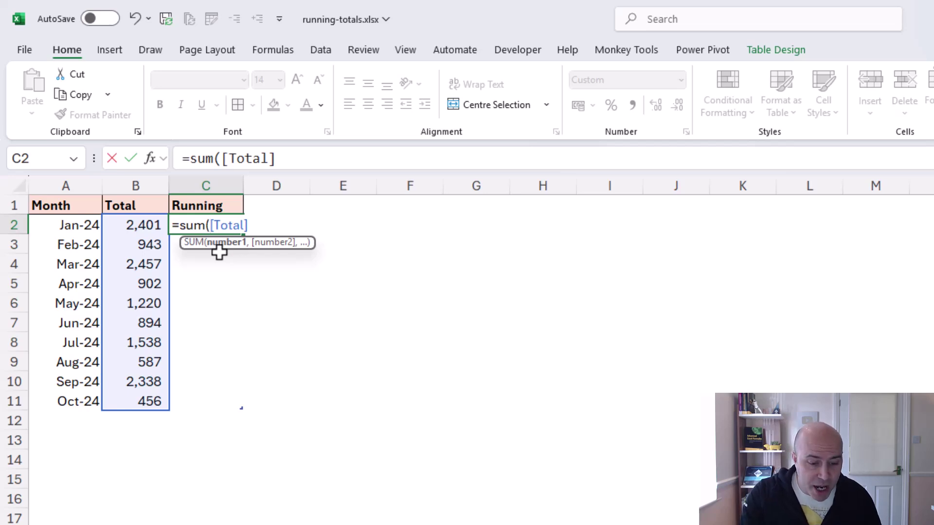
text(tak)
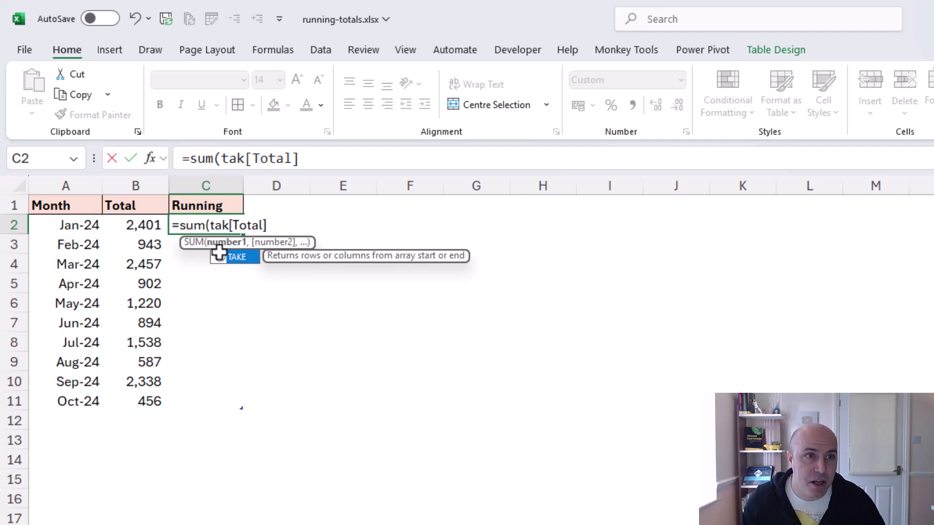
key(Tab)
text([Total])
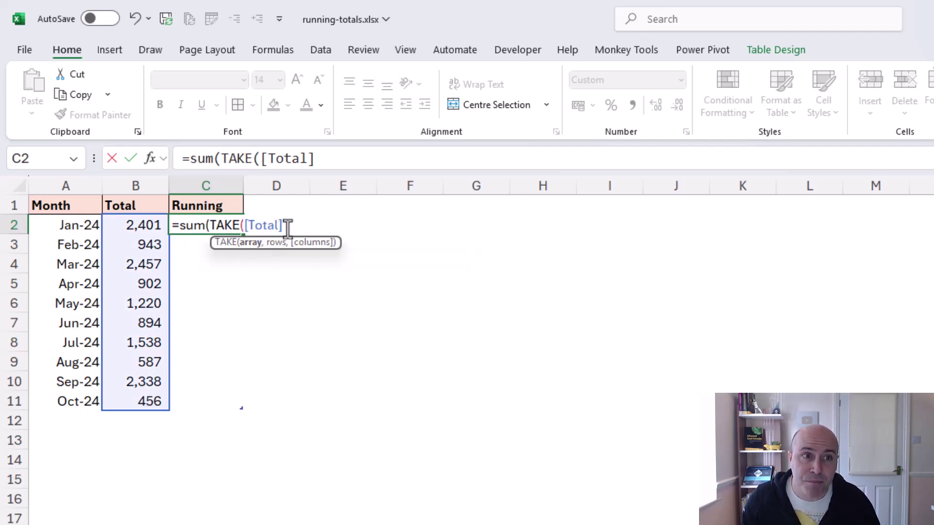
text(,1)
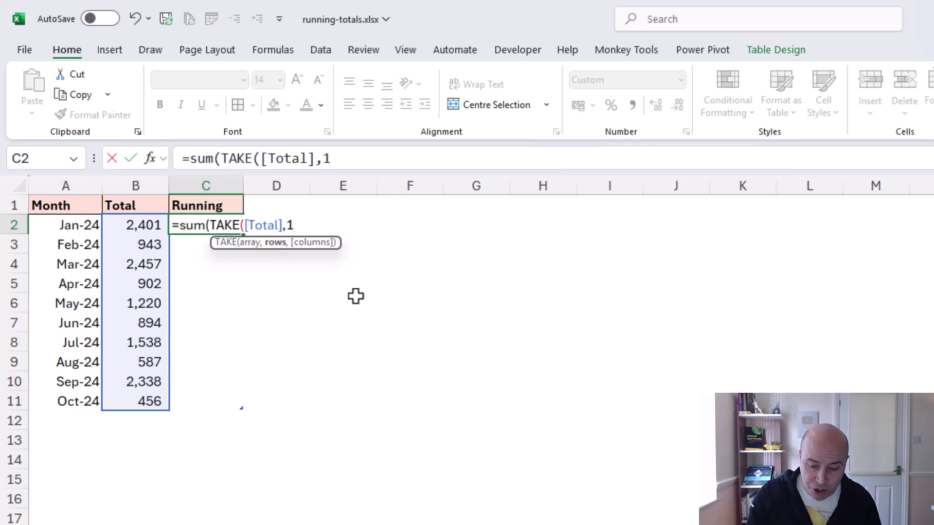
text())
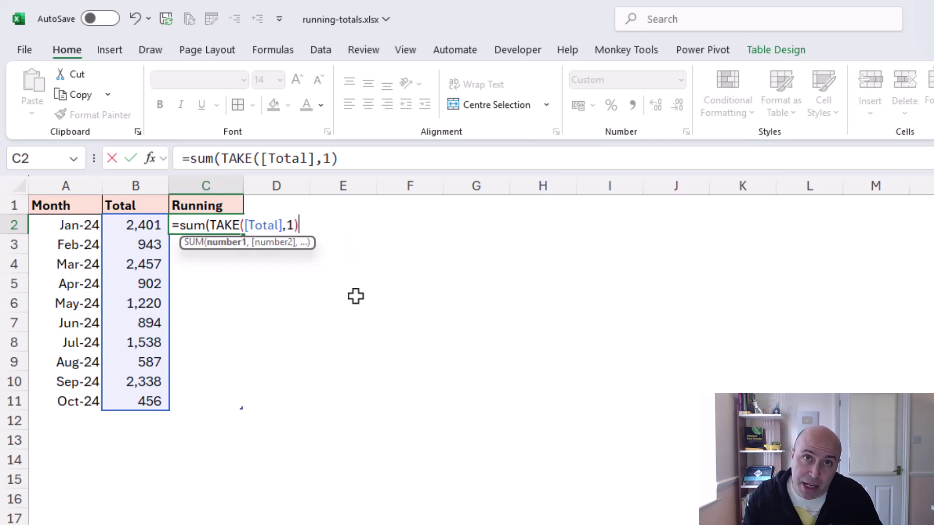
text(:)
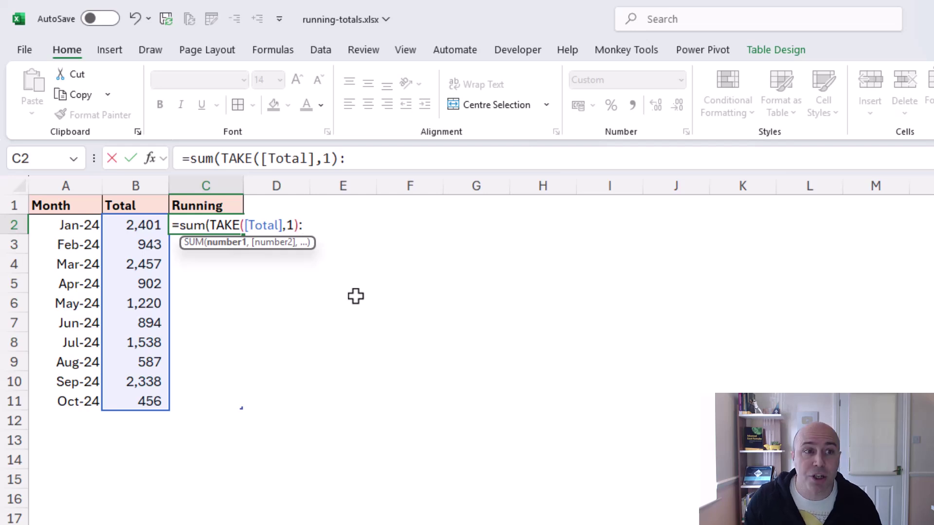
click(155, 225)
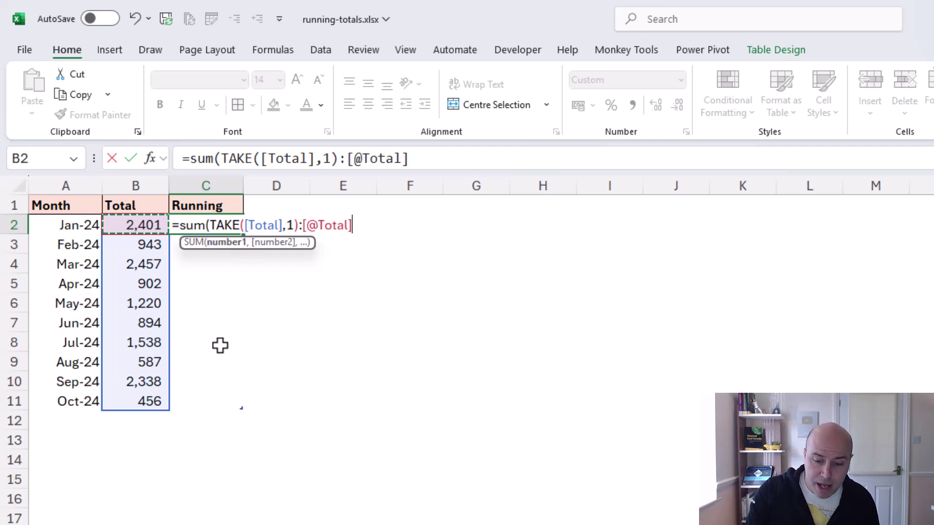
text())
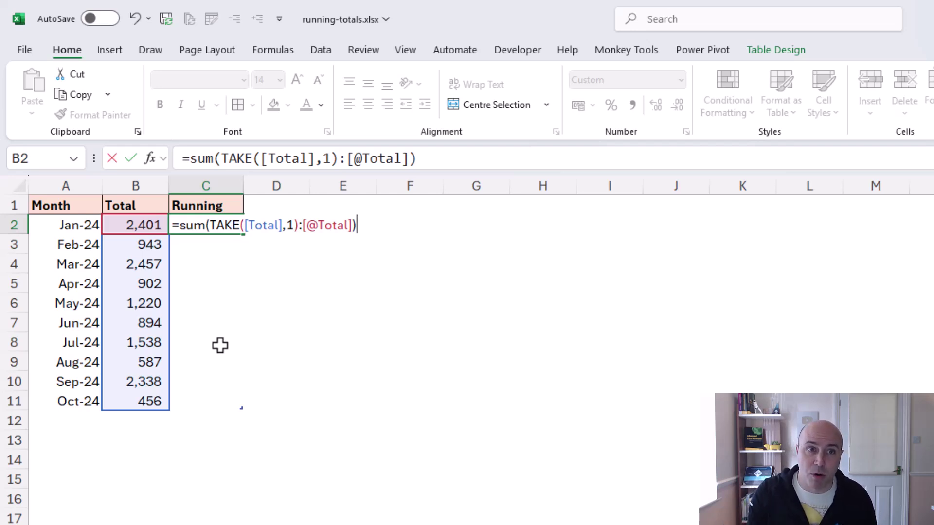
key(Return)
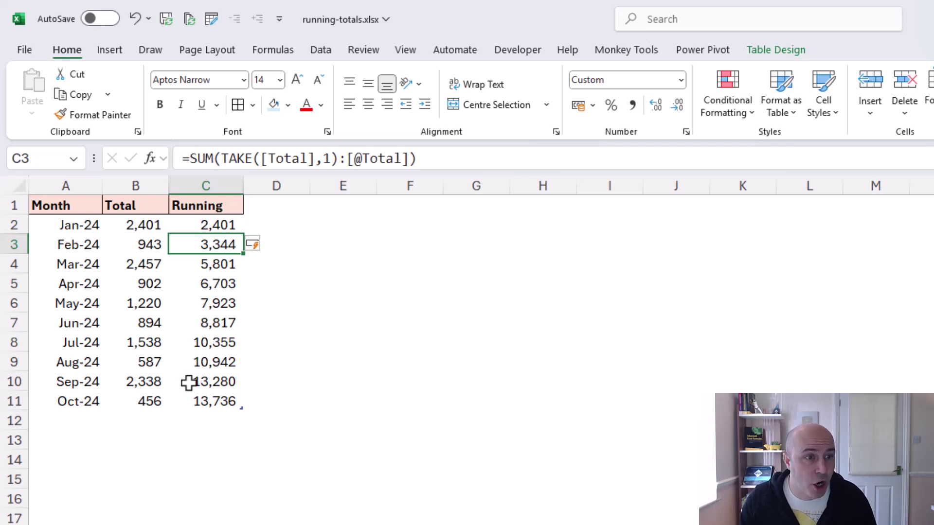
Step: Enter Nov-24 with a Total of 3000 in row 12 below Oct-24
click(86, 421)
text(N)
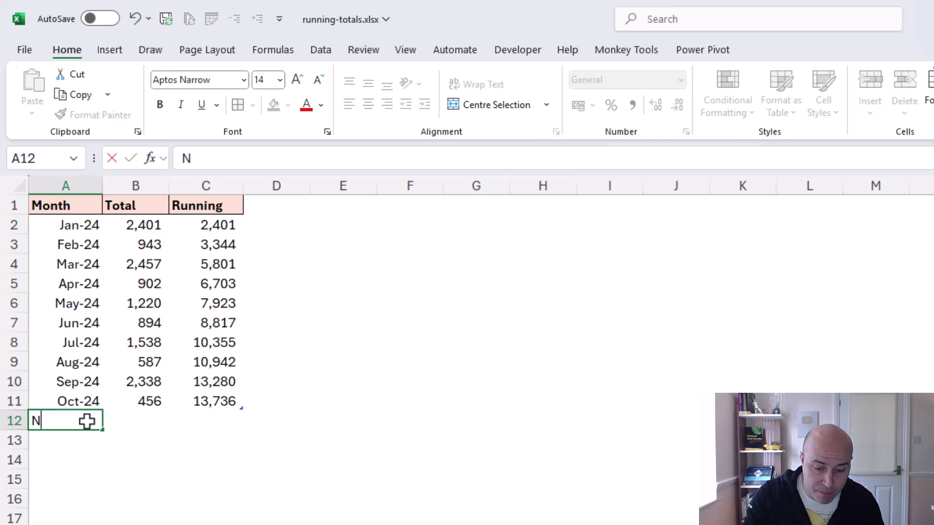
text(ov-24)
key(Tab)
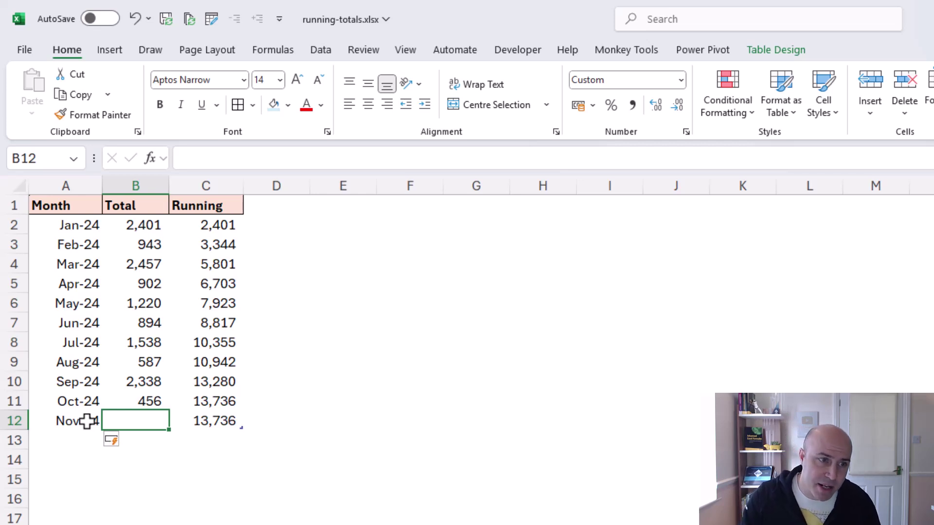
text(3000)
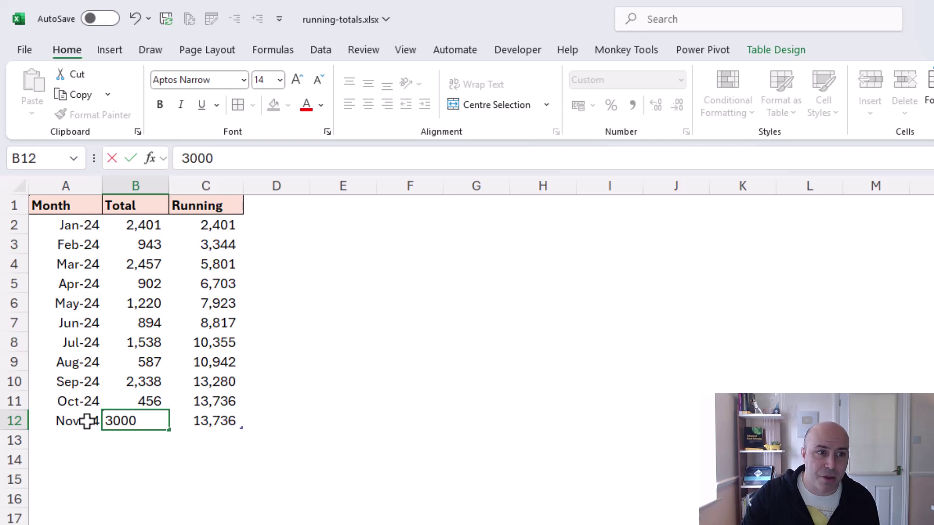
key(Tab)
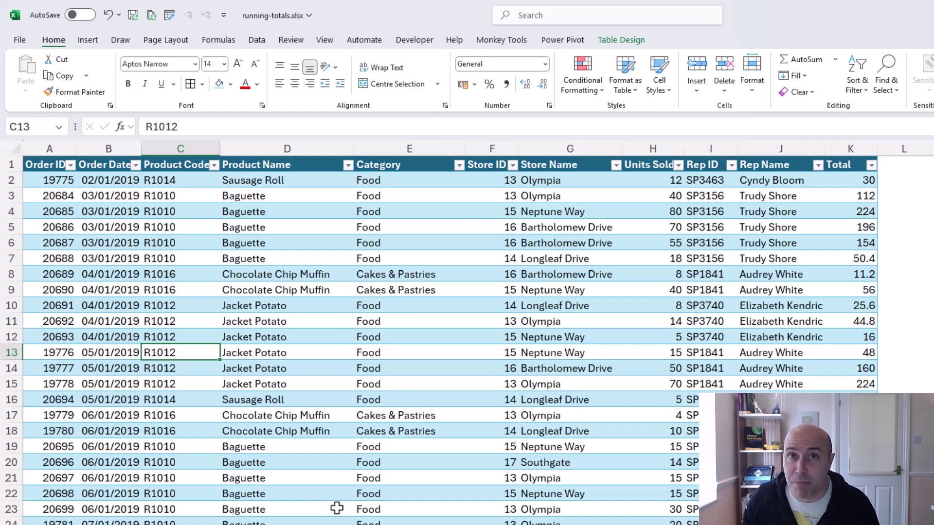
Step: Insert a PivotTable from tblSalesData on the existing PivotTable sheet at cell B2
click(215, 255)
click(88, 39)
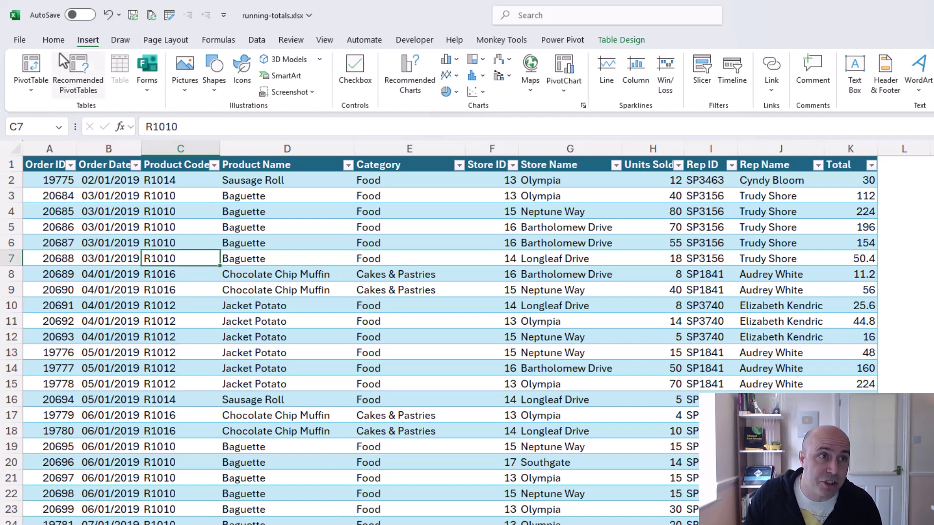
click(30, 63)
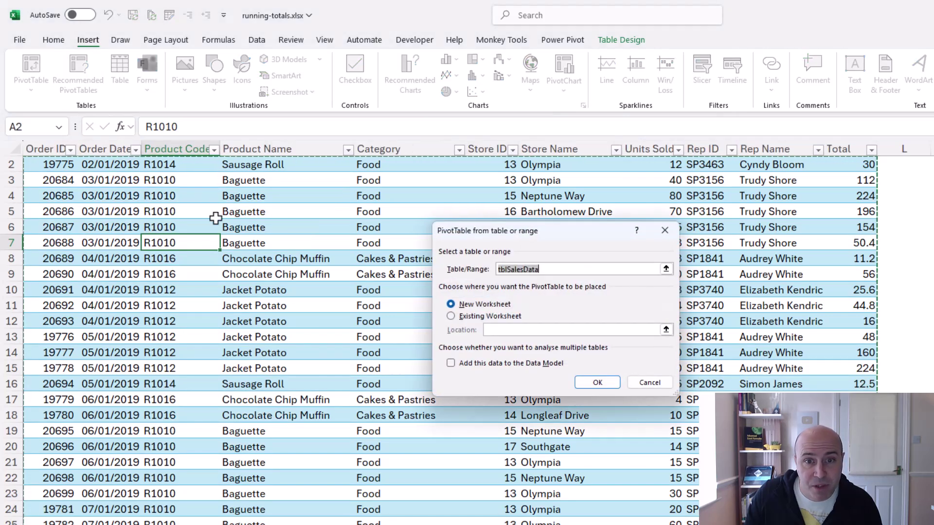
click(451, 316)
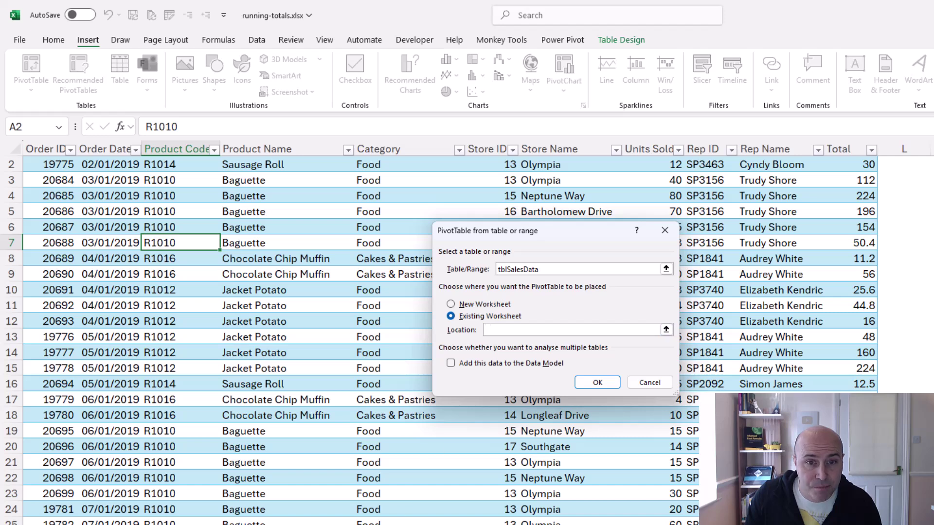
click(146, 523)
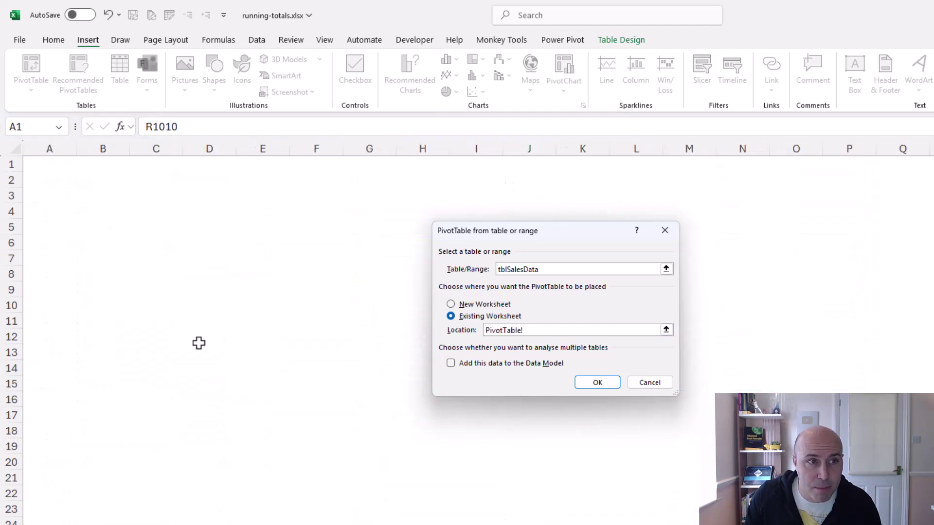
click(105, 180)
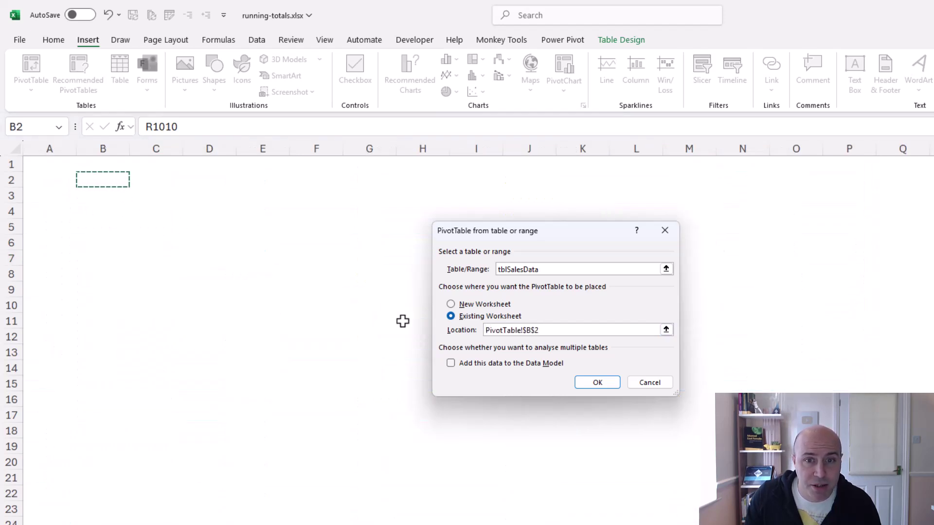
click(587, 381)
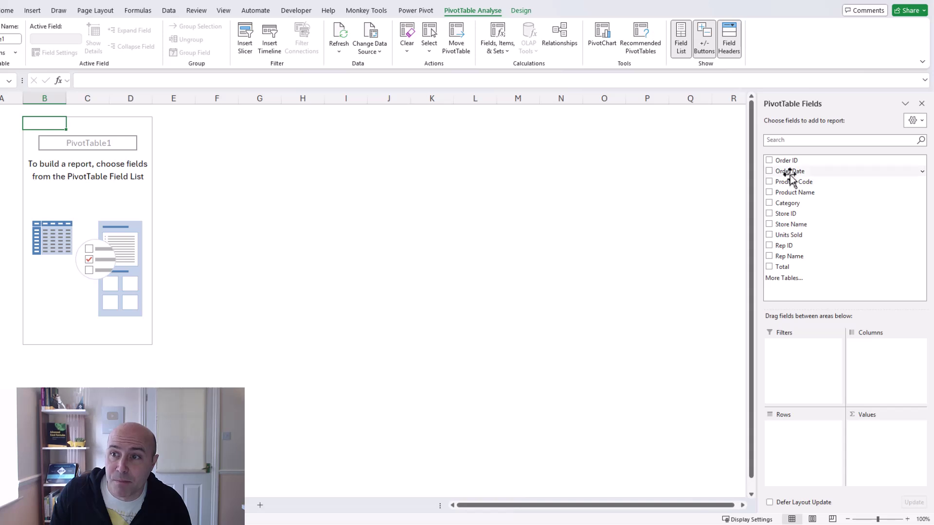
Step: Put Months (Order Date) in Rows without Order Date or Days, and Total in Values
drag(789, 172, 794, 433)
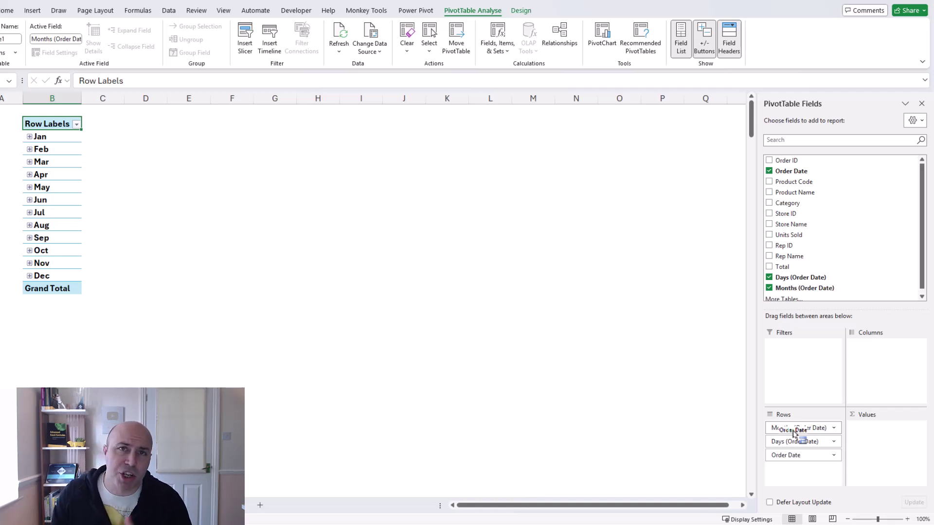
drag(793, 432, 781, 458)
drag(715, 422, 716, 423)
drag(783, 446, 711, 407)
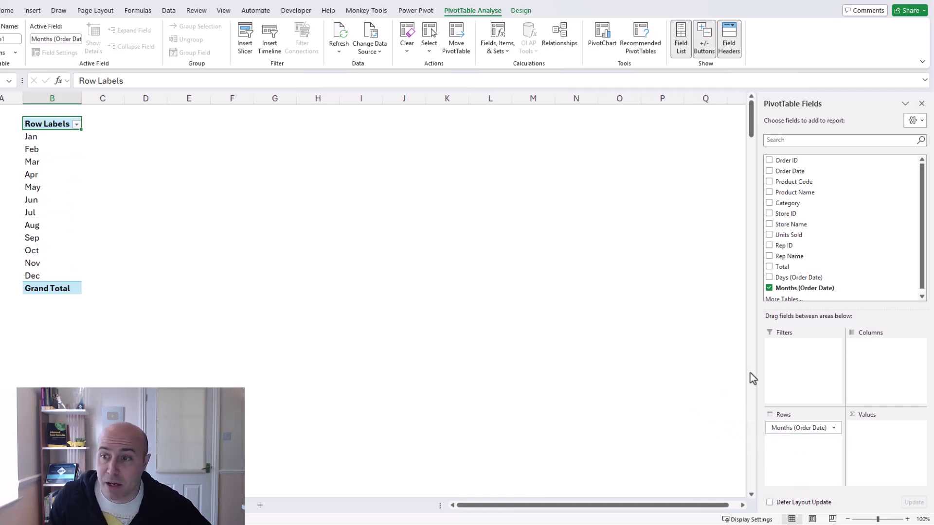
drag(784, 267, 865, 433)
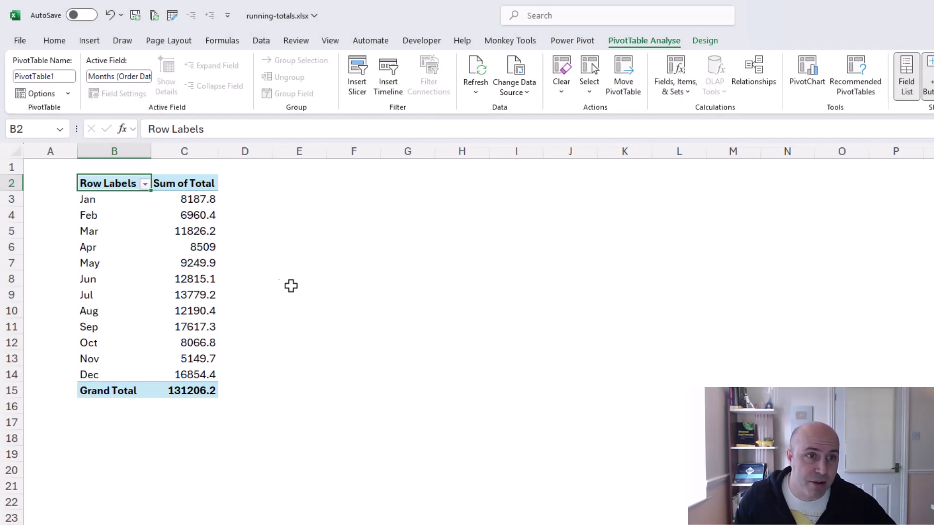
Step: Show Sum of Total as Running Total In with base field Months (Order Date)
right_click(206, 232)
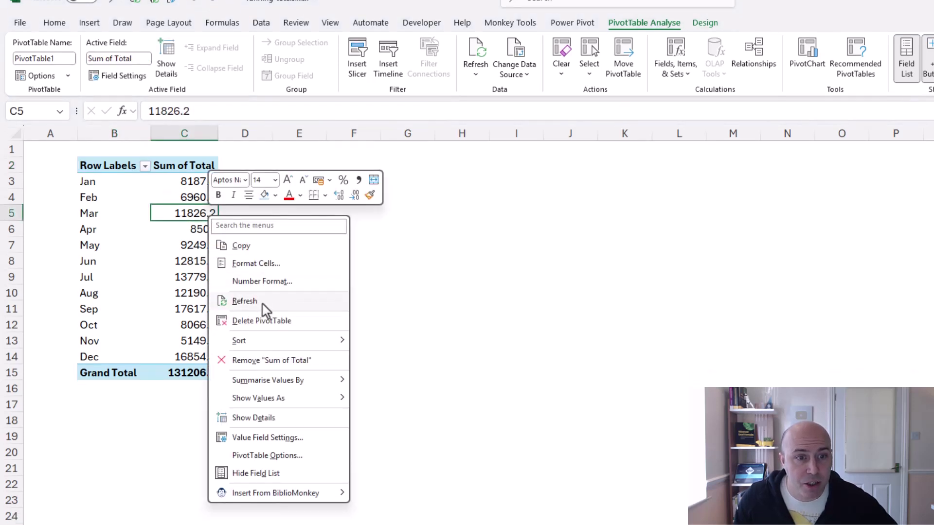
mouse_move(320, 254)
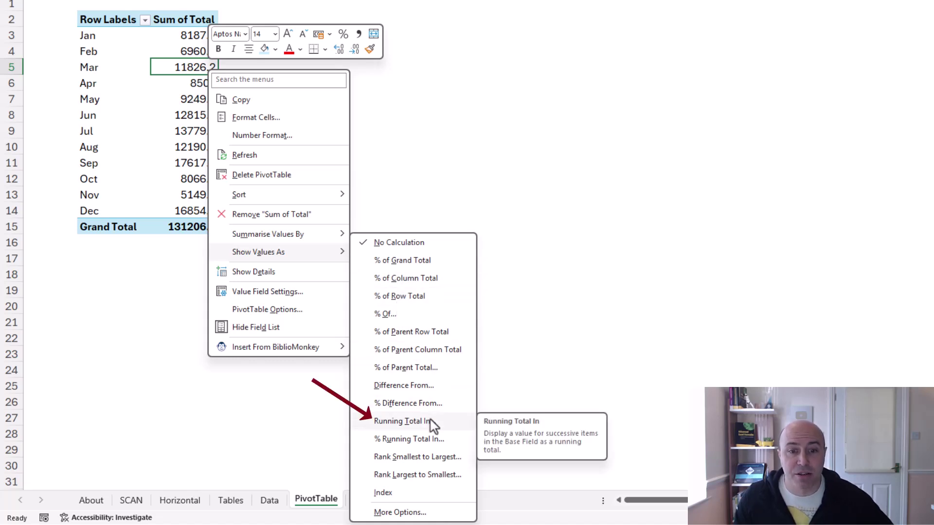
click(402, 421)
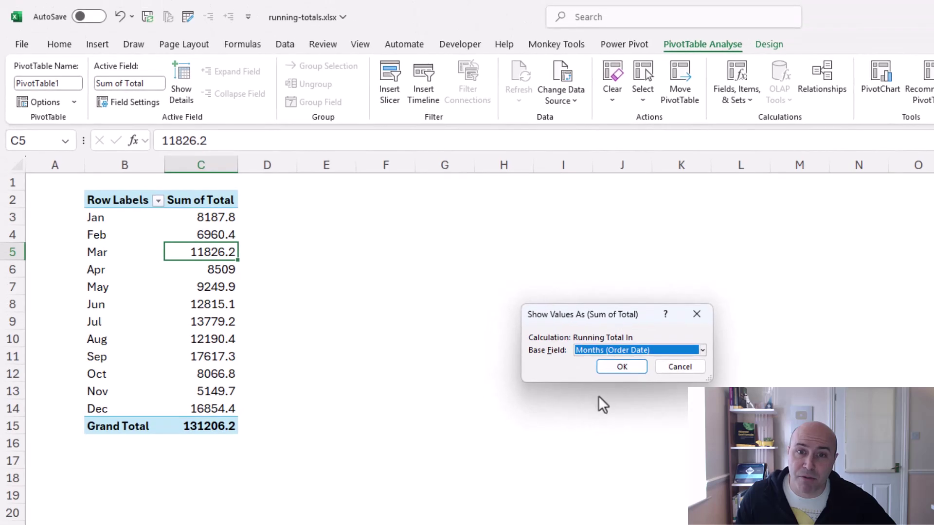
click(617, 351)
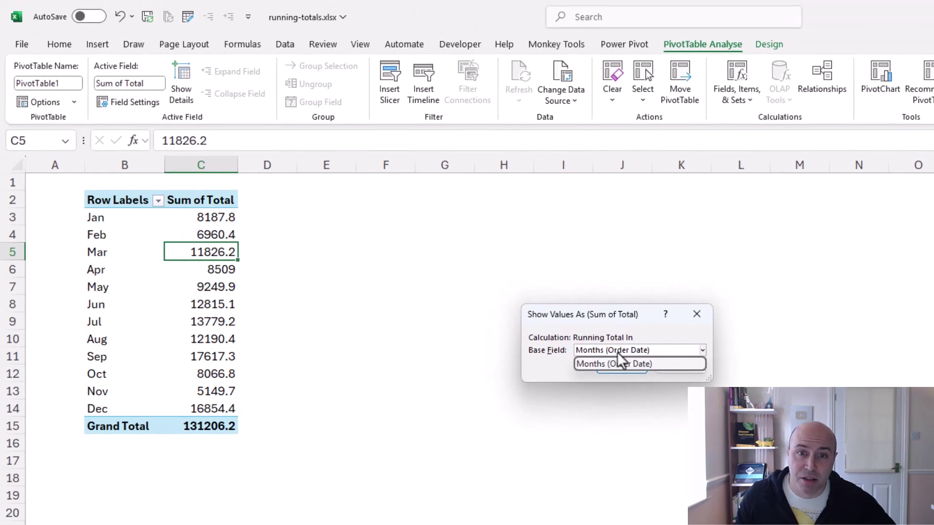
click(616, 351)
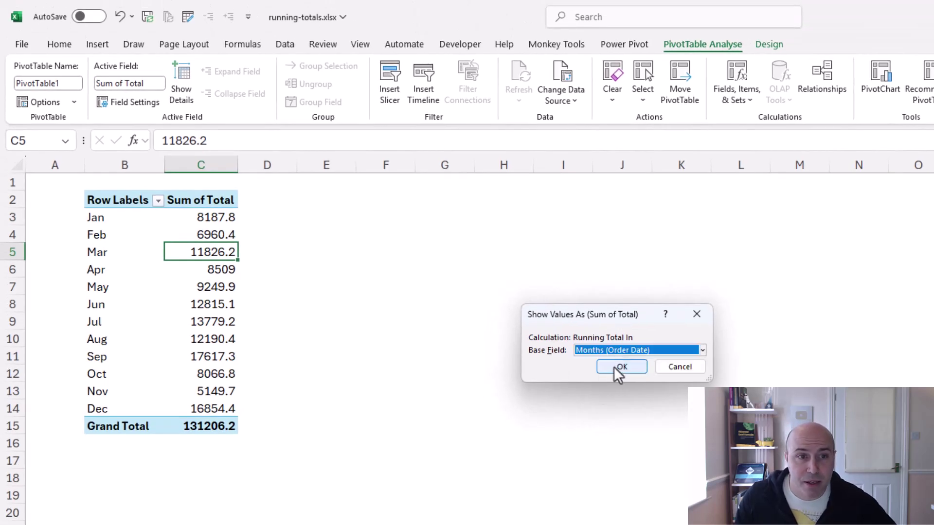
click(613, 366)
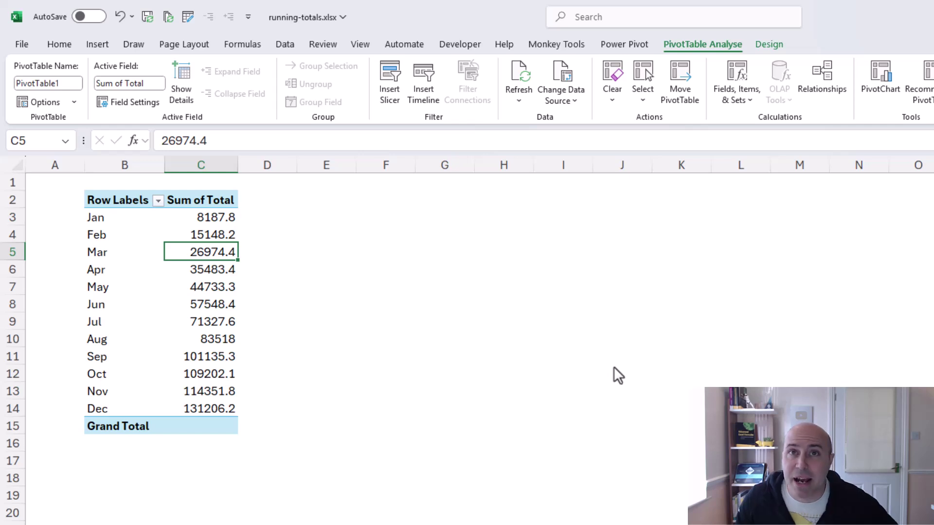